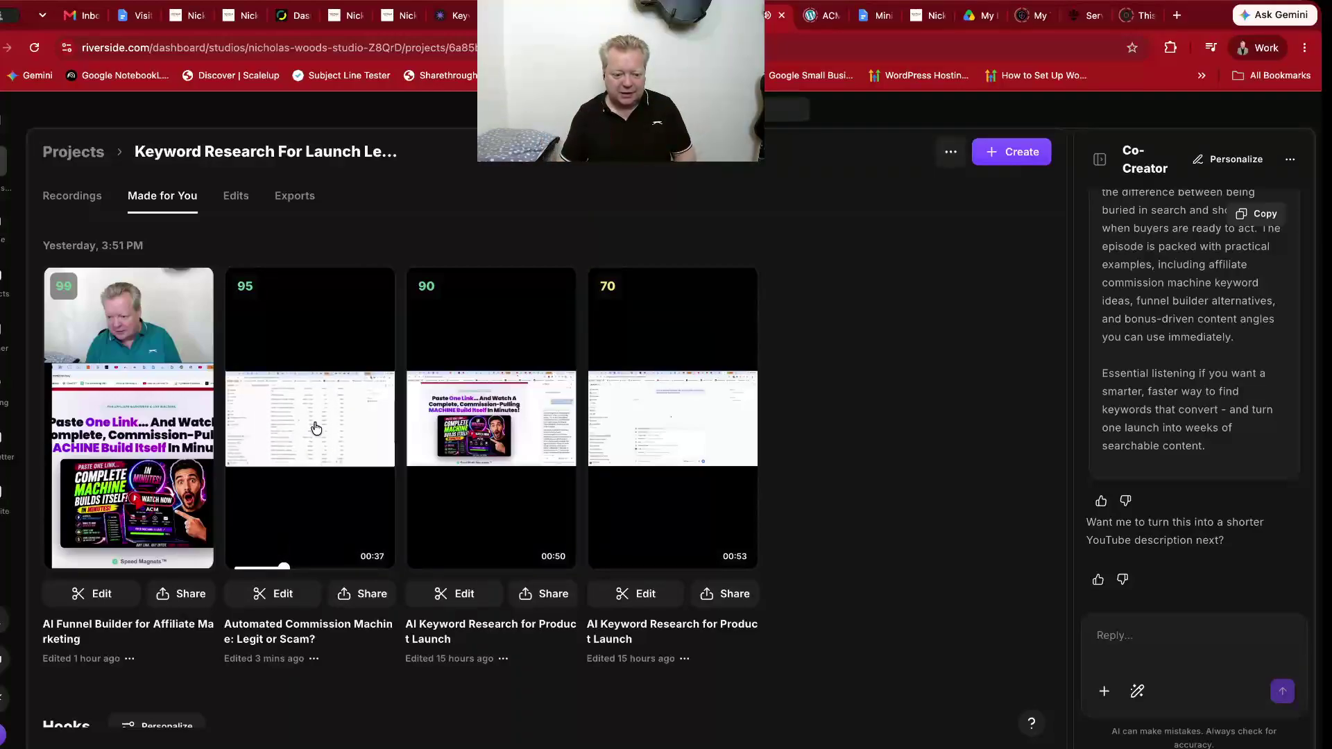
- Open the clip "Automated Commission Machine: Legit or Scam?" for editing
left_click(303, 440)
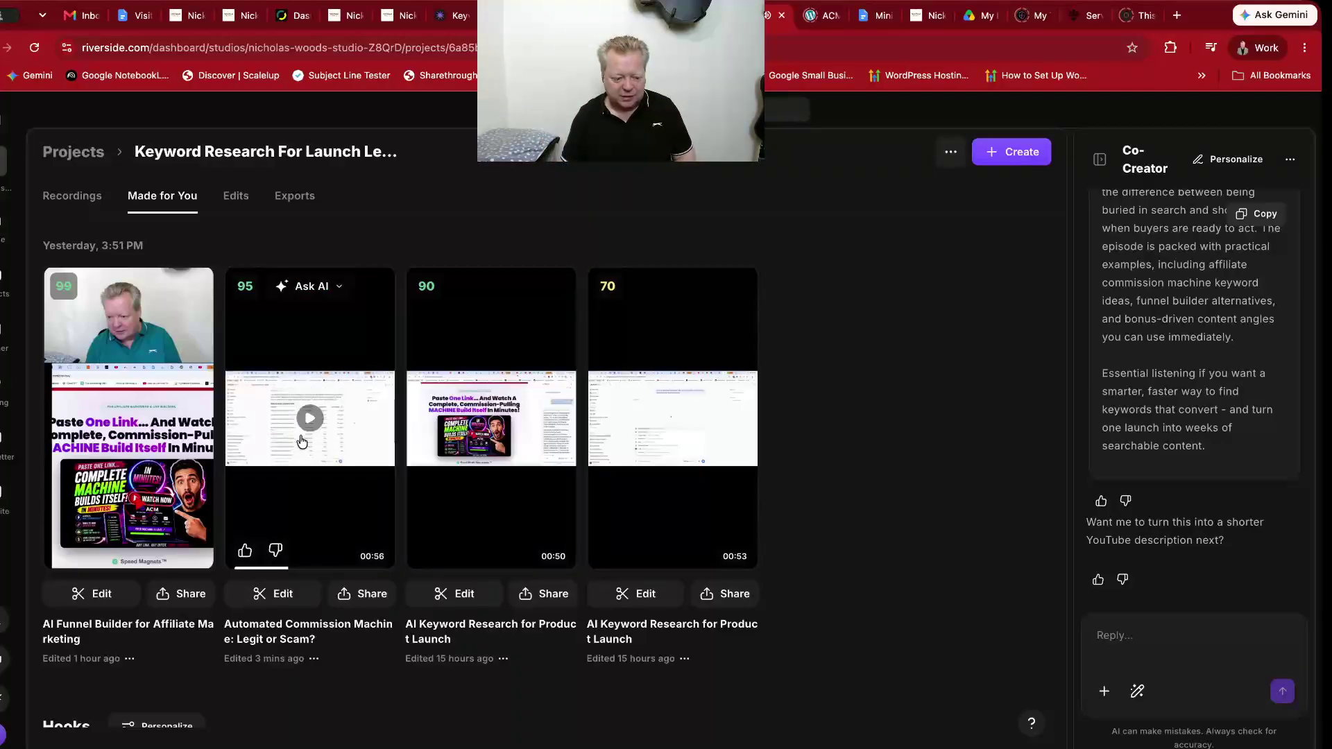
left_click(280, 595)
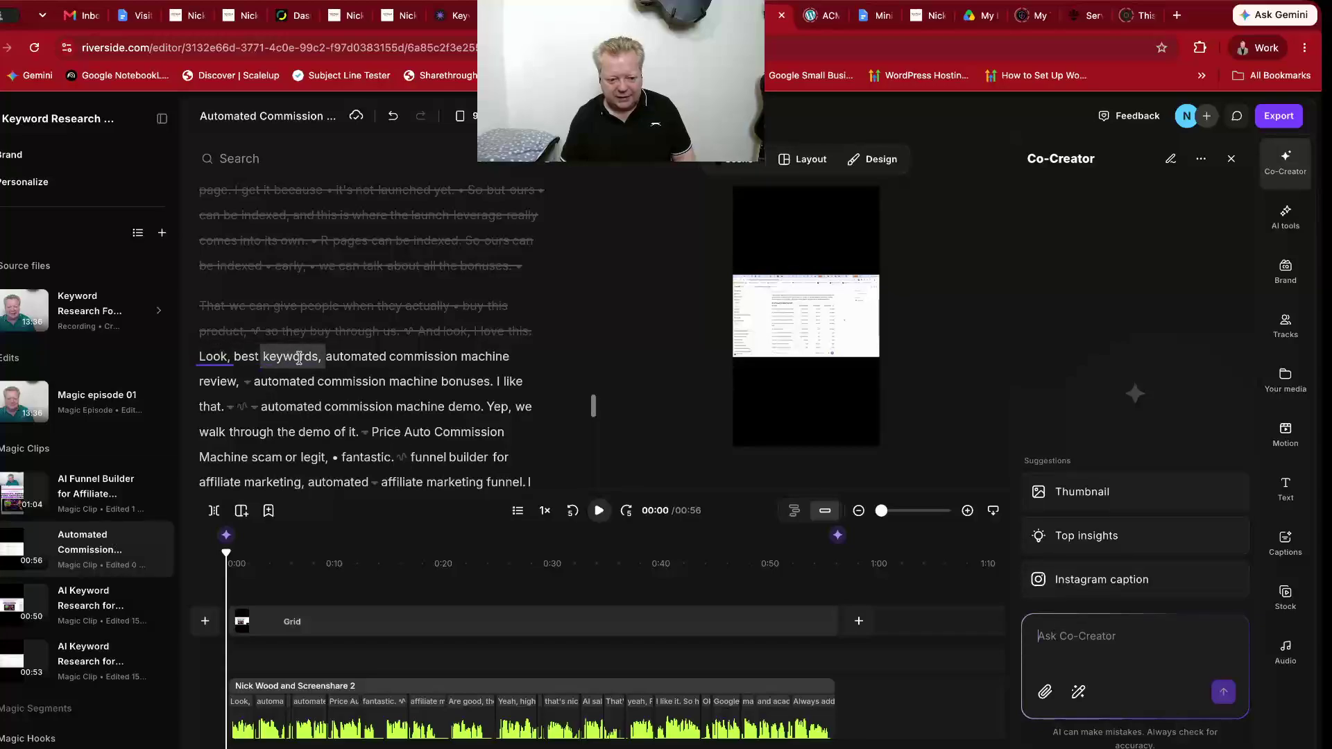
- Read through the clip's transcript and scrub its opening up to 0:17 and back to 0:01
scroll(376, 386, "down", 2)
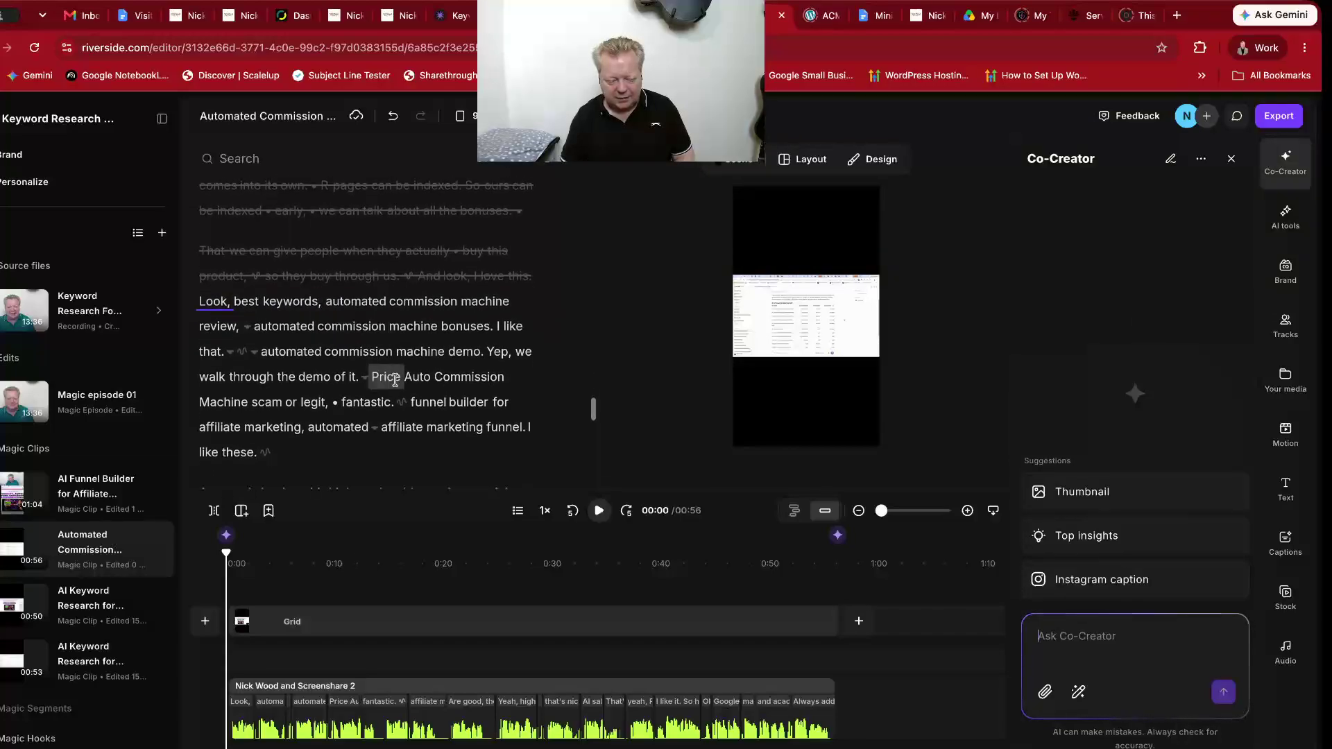
scroll(397, 402, "down", 4)
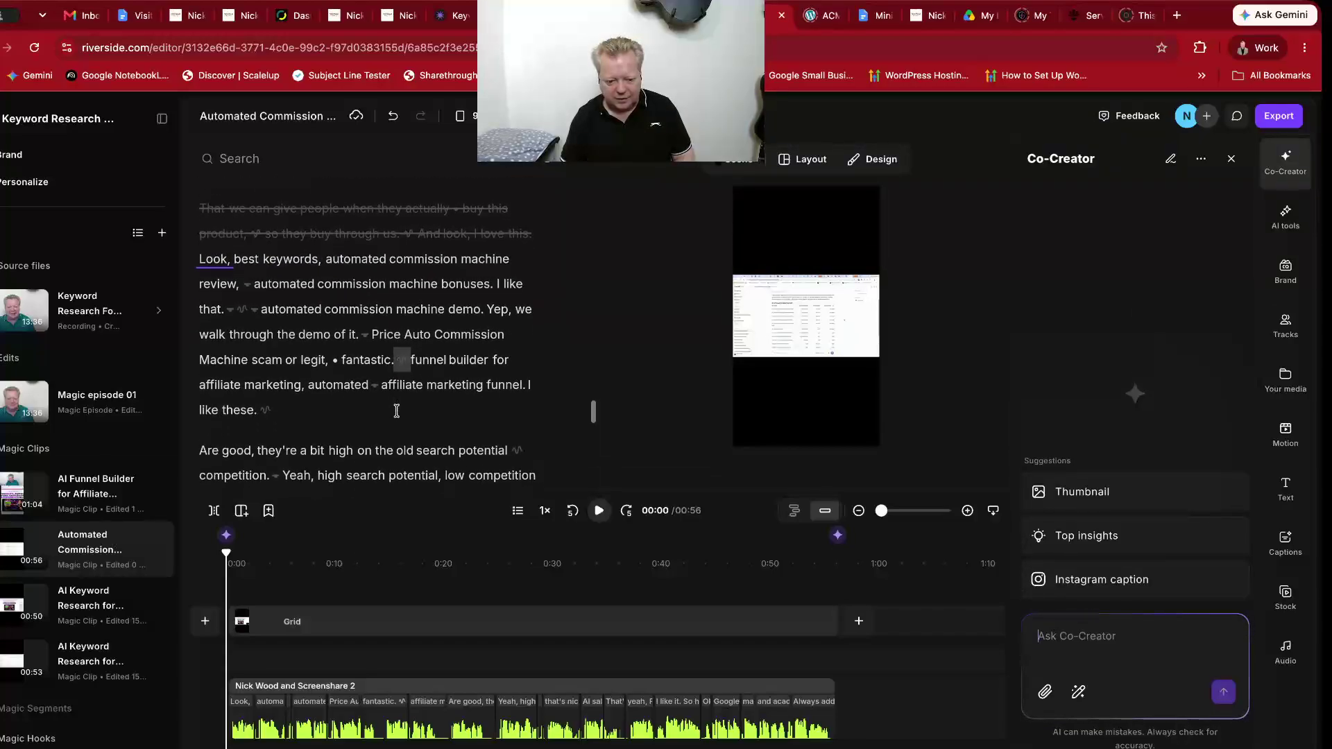
scroll(396, 411, "down", 2)
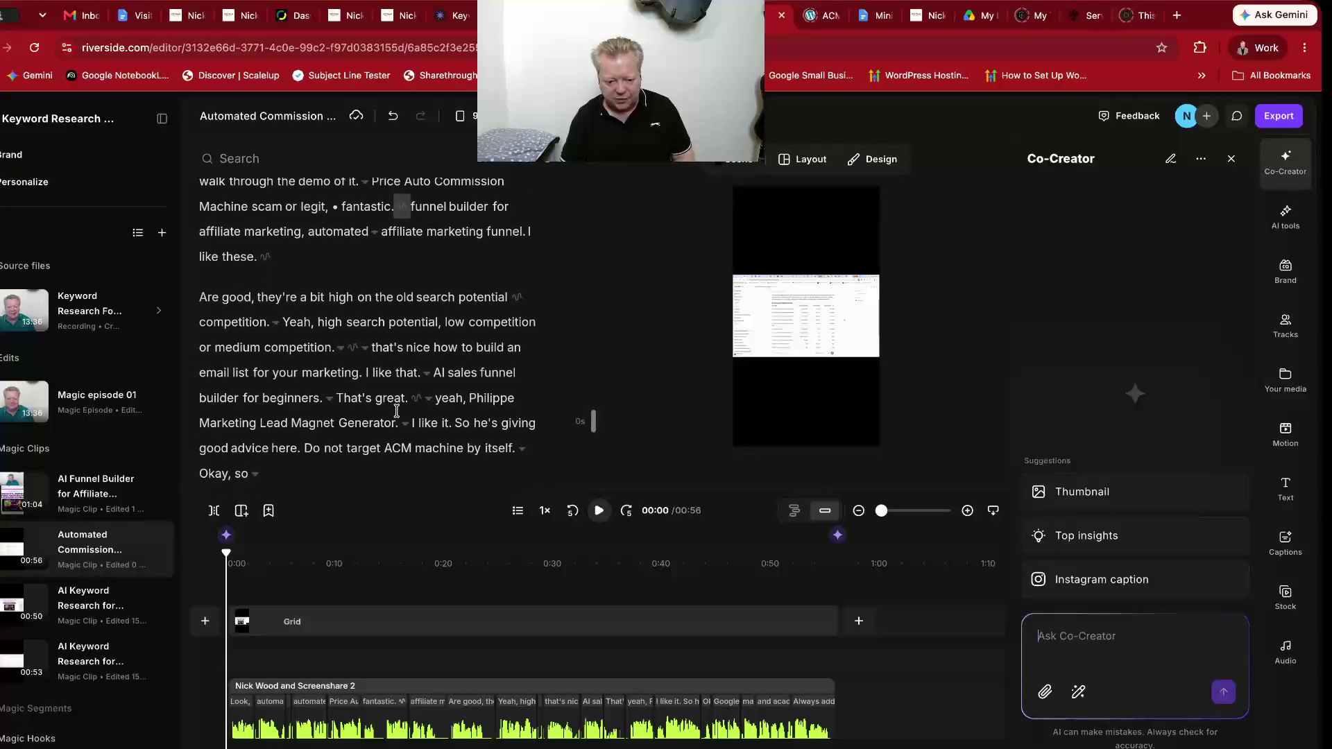
scroll(397, 411, "up", 2)
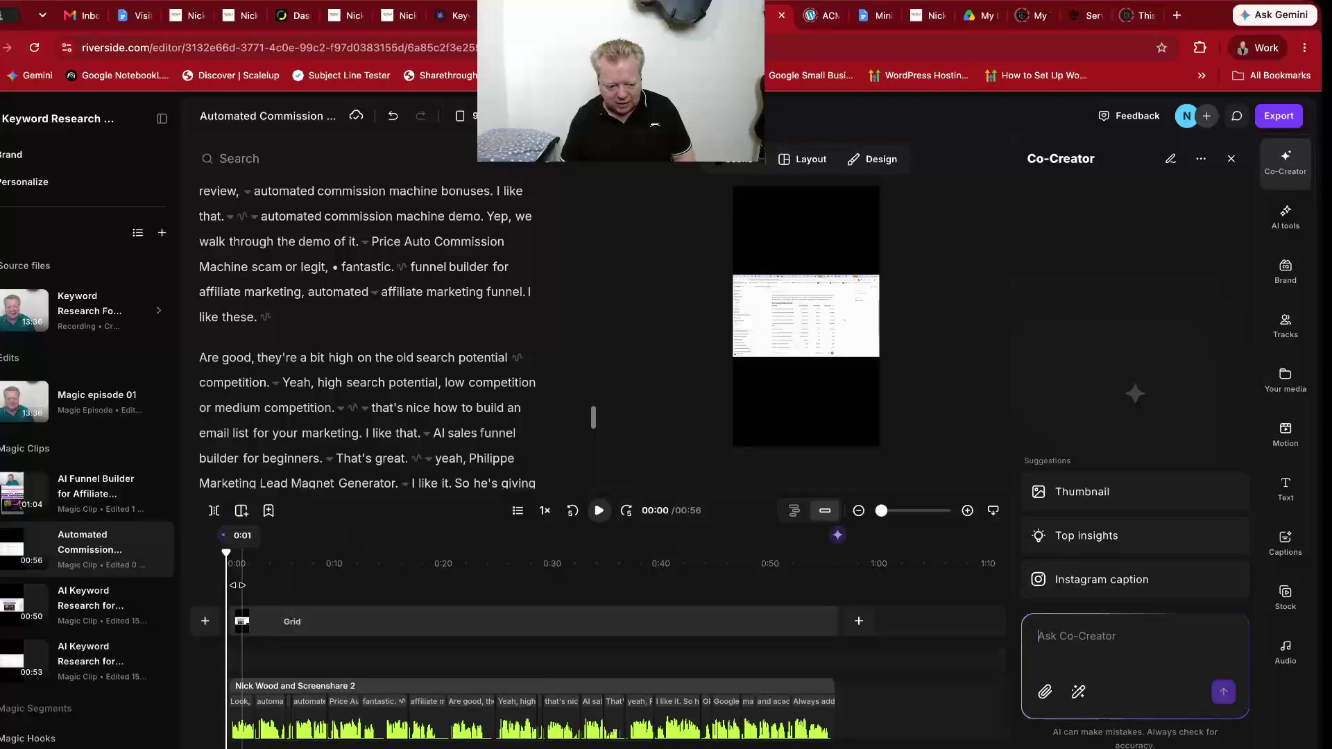
left_click(227, 553)
left_click_drag(227, 553, 412, 553)
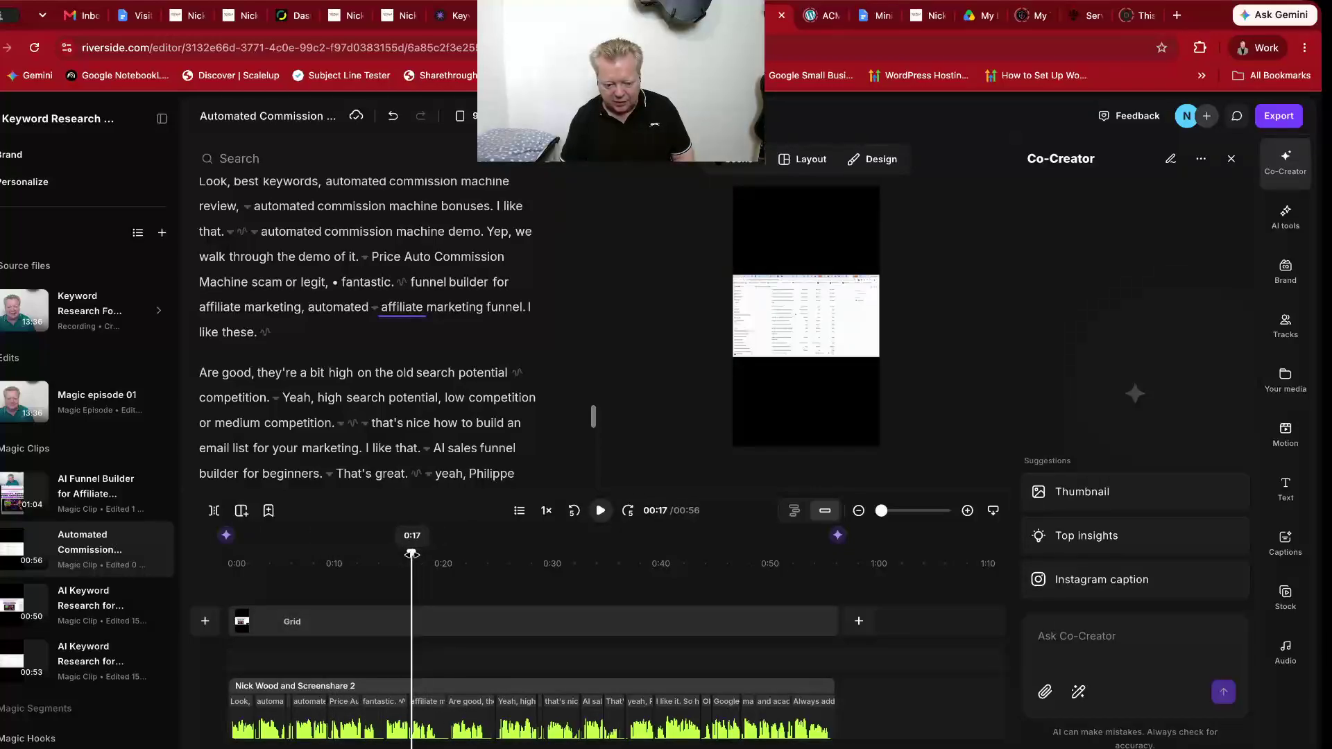
left_click_drag(411, 554, 238, 554)
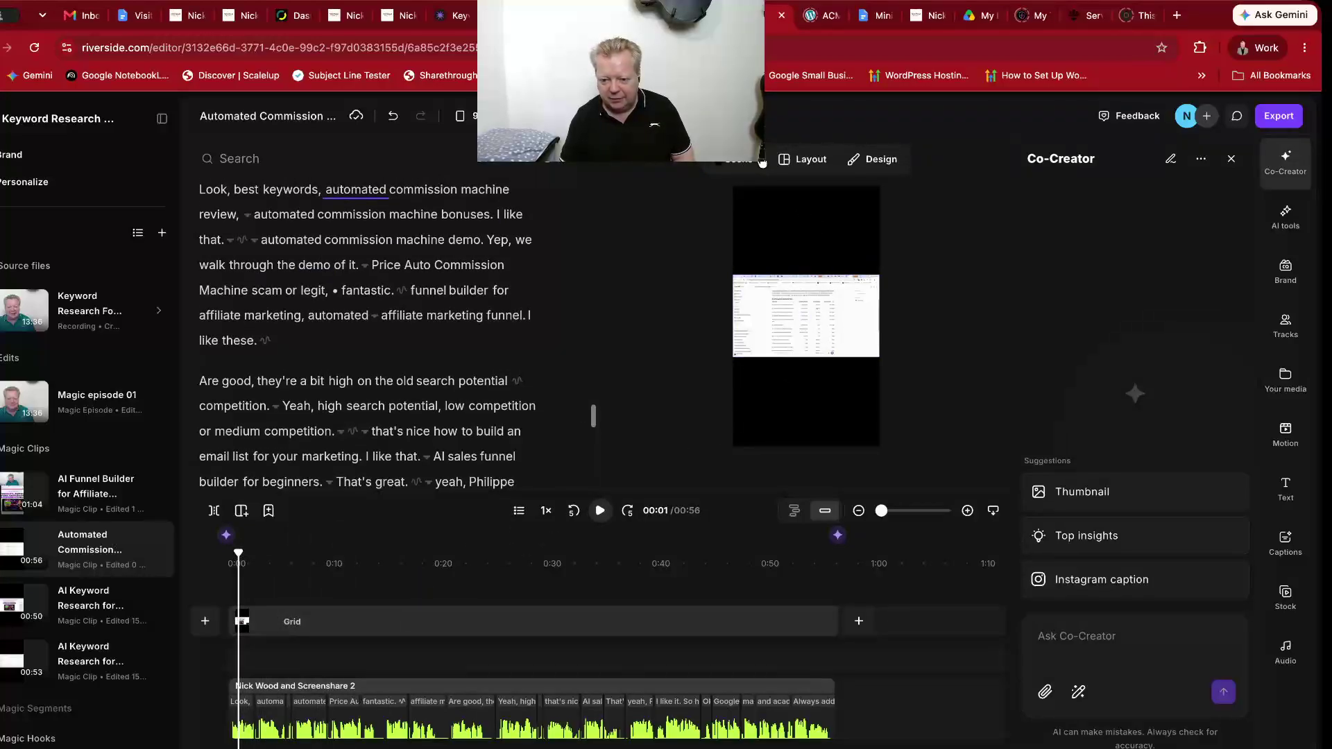
- Try the uneven and equal one-on-one layouts, and try to assign a track to the empty upper frame
left_click(805, 160)
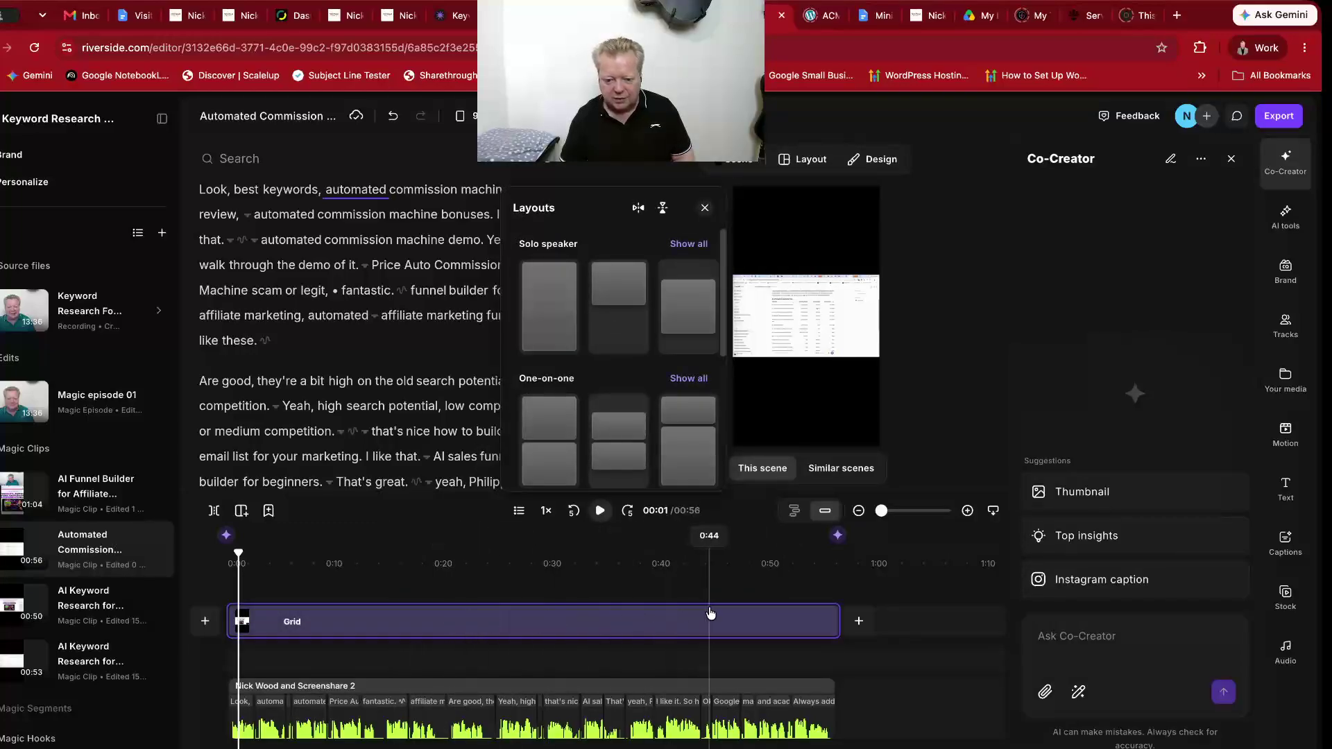
left_click(694, 427)
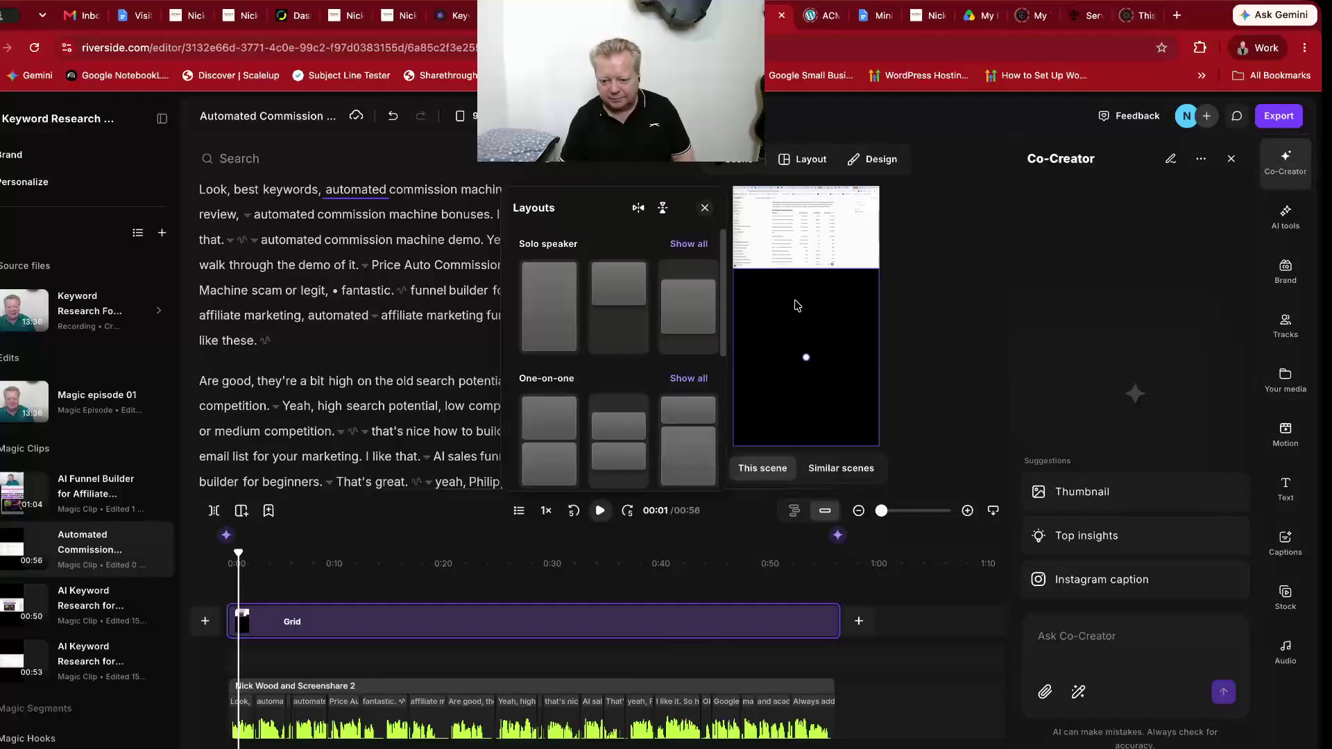
left_click(556, 425)
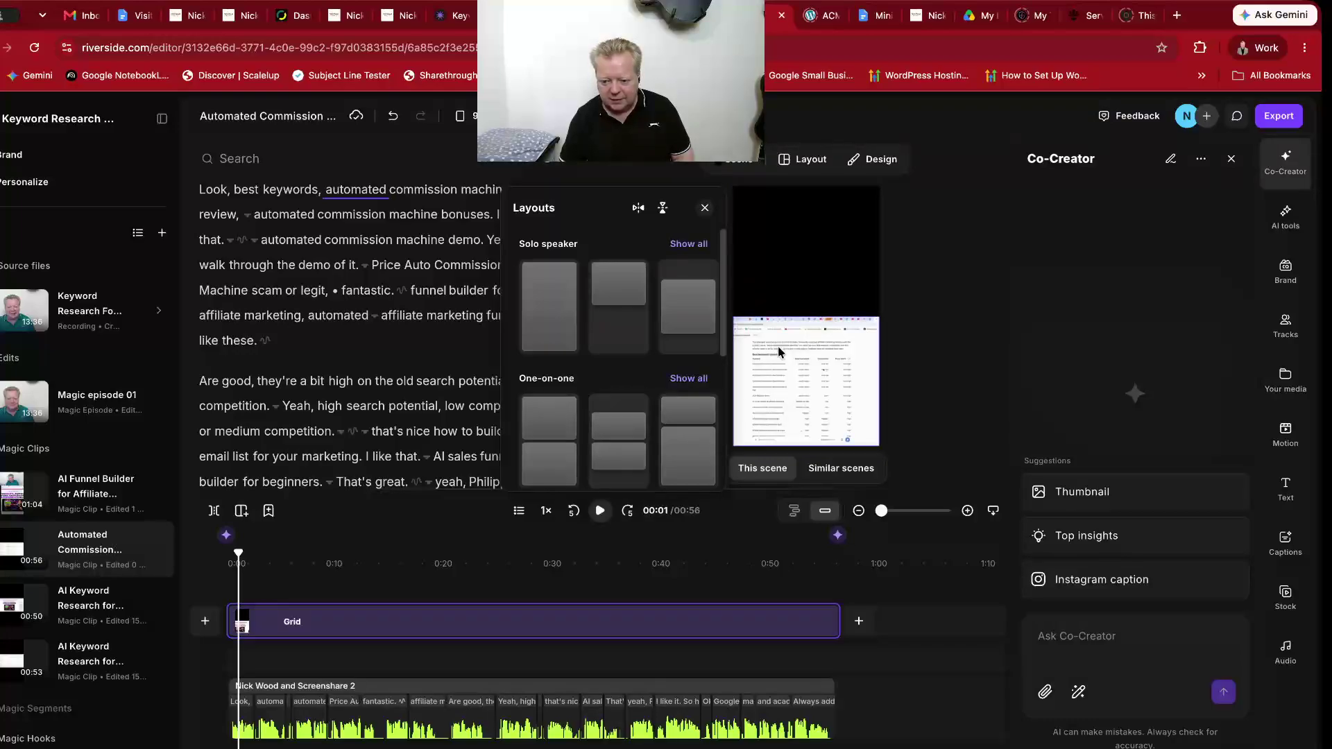
left_click(822, 274)
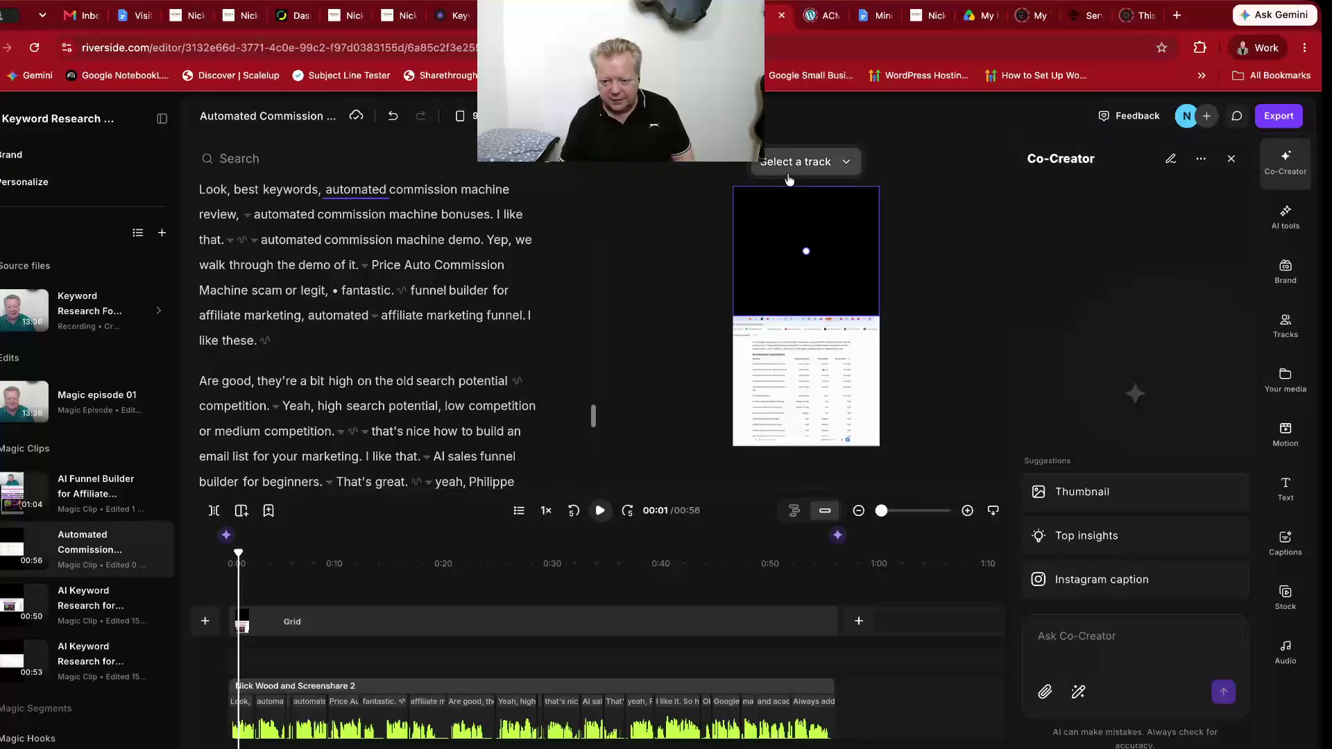
left_click(789, 179)
left_click(244, 721)
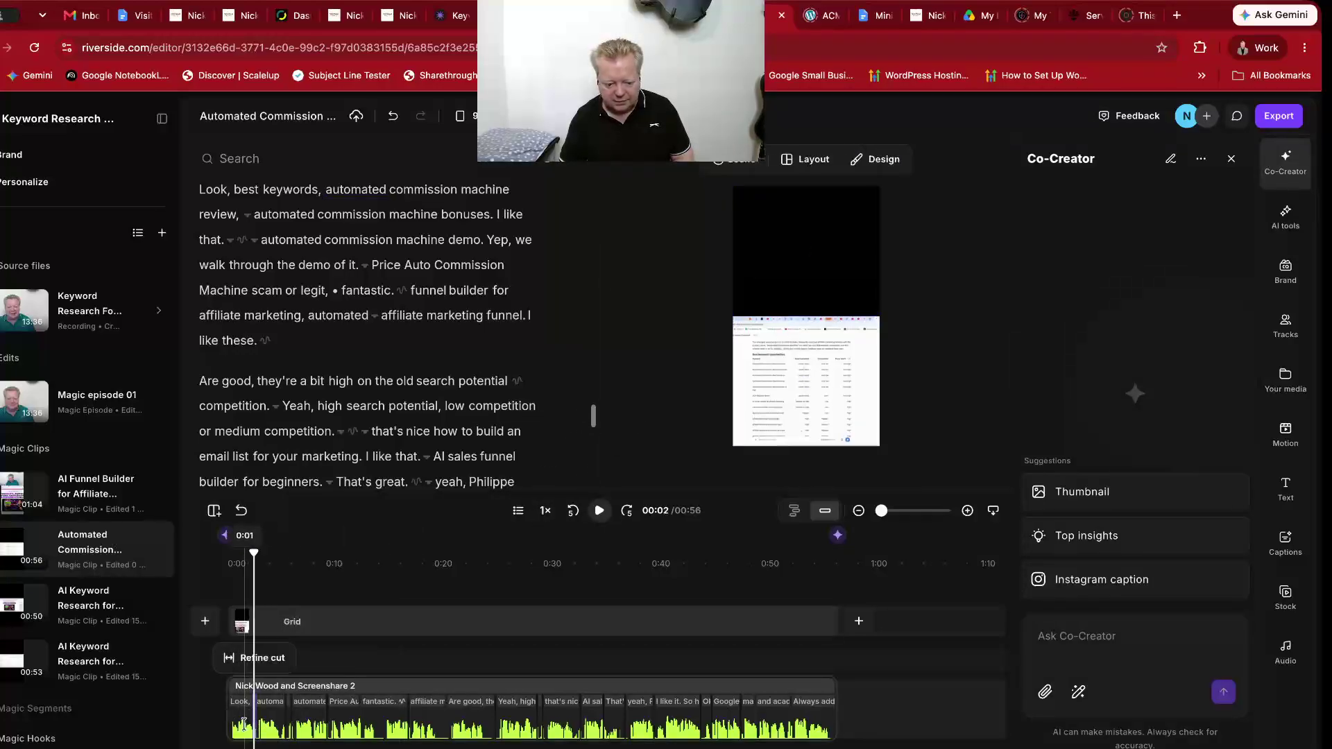
left_click(319, 630)
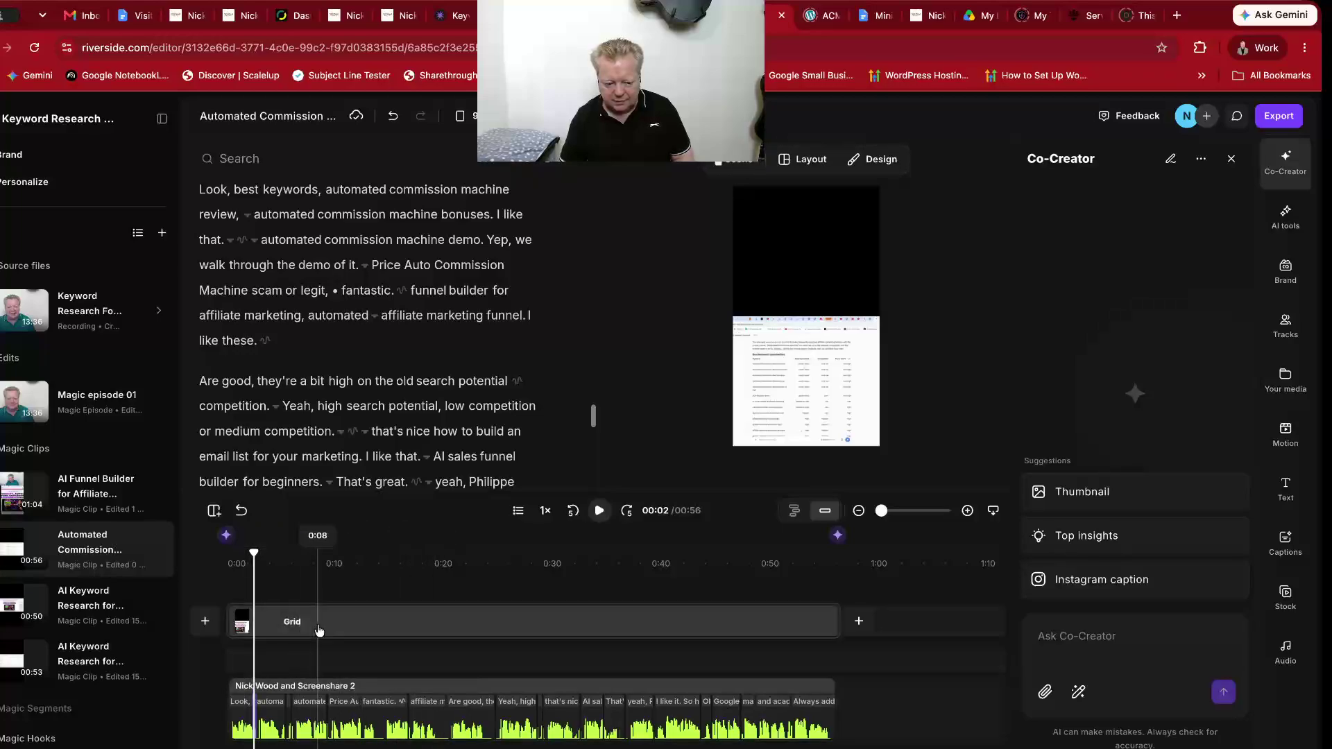
- Try the full-frame solo speaker layout and the equal one-on-one split on the scene at 0:08
left_click(791, 163)
left_click(546, 355)
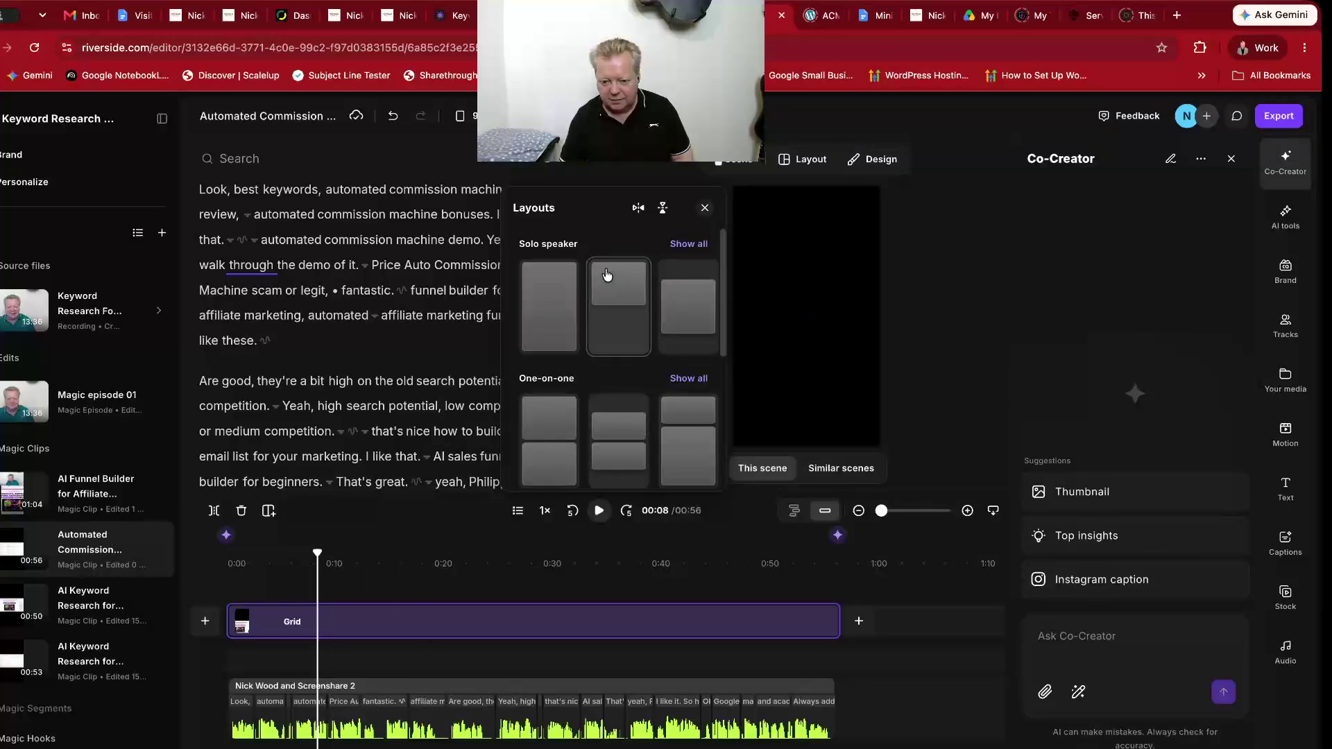
left_click(545, 417)
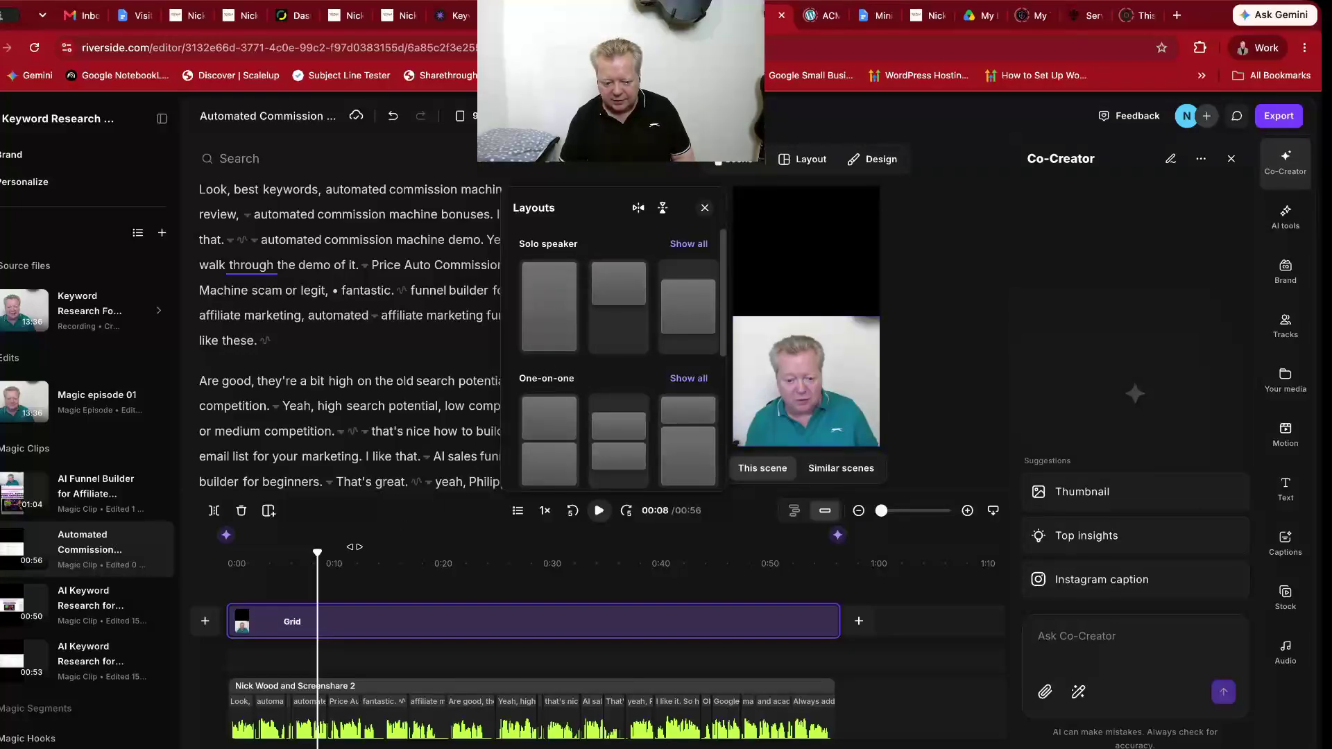
mouse_move(316, 553)
left_mouse_down()
mouse_move(535, 555)
mouse_move(314, 555)
left_mouse_up()
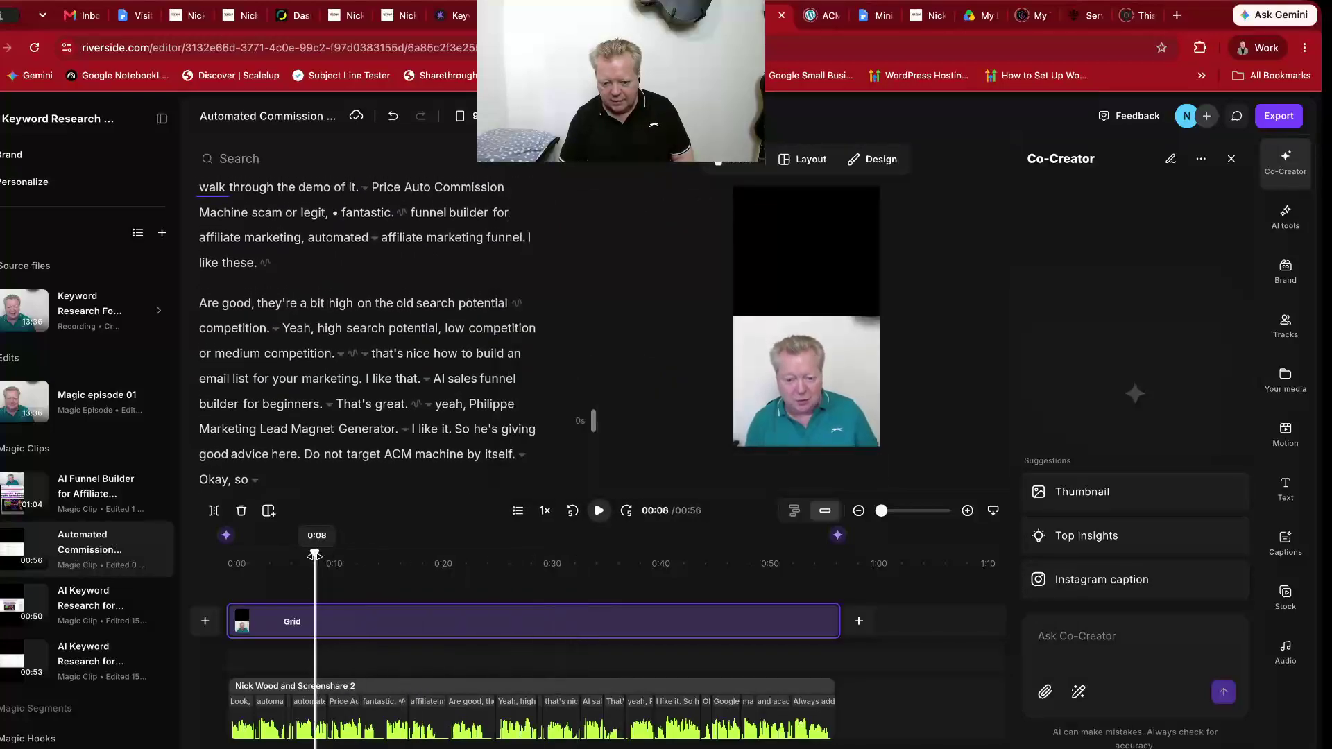
- Apply the one-on-one layout with a small upper and large lower frame, placing the webcam video in the upper one
left_click(795, 162)
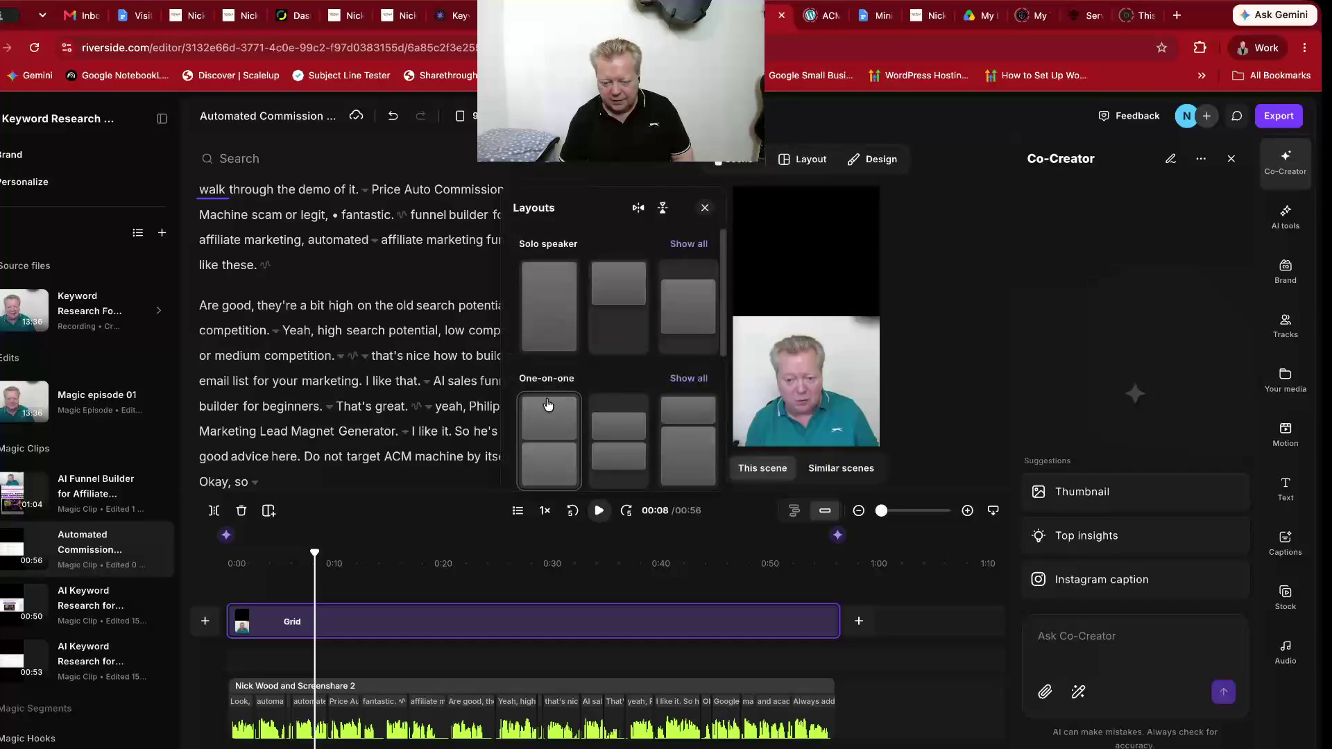
left_click(547, 421)
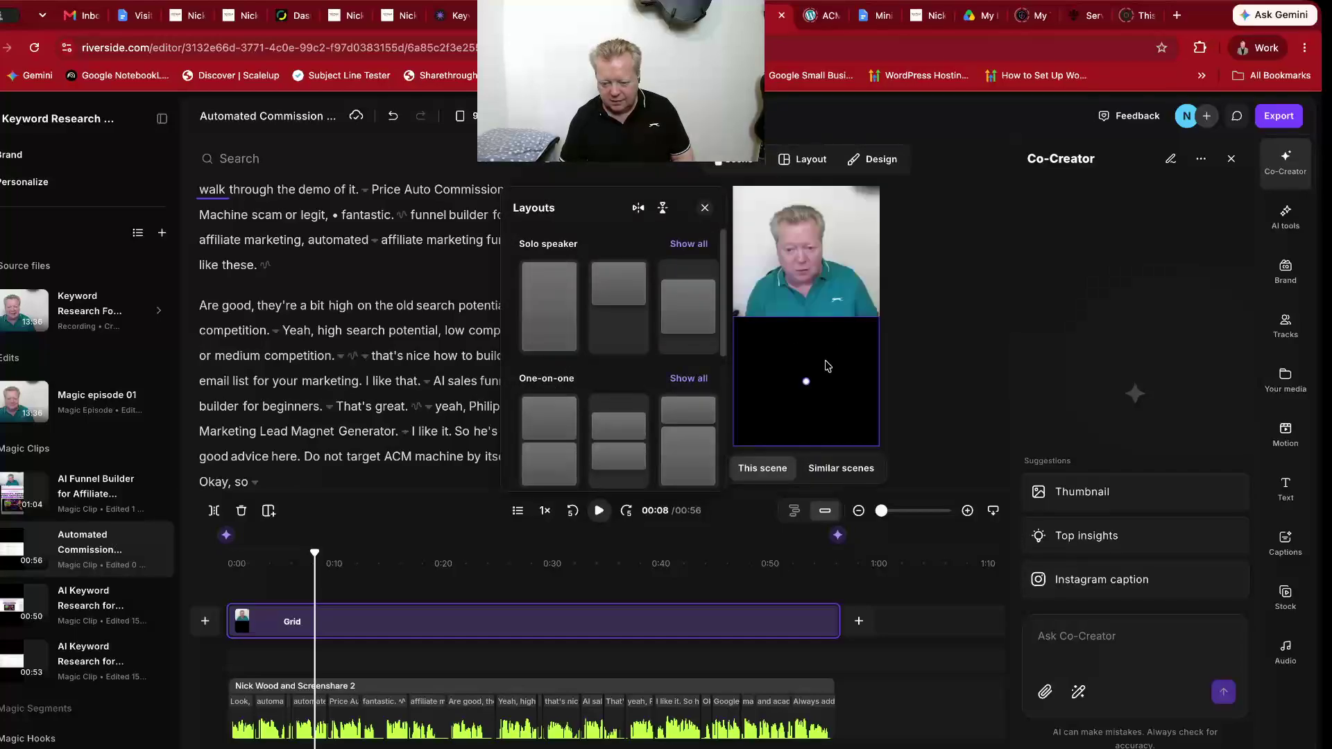
left_click(691, 435)
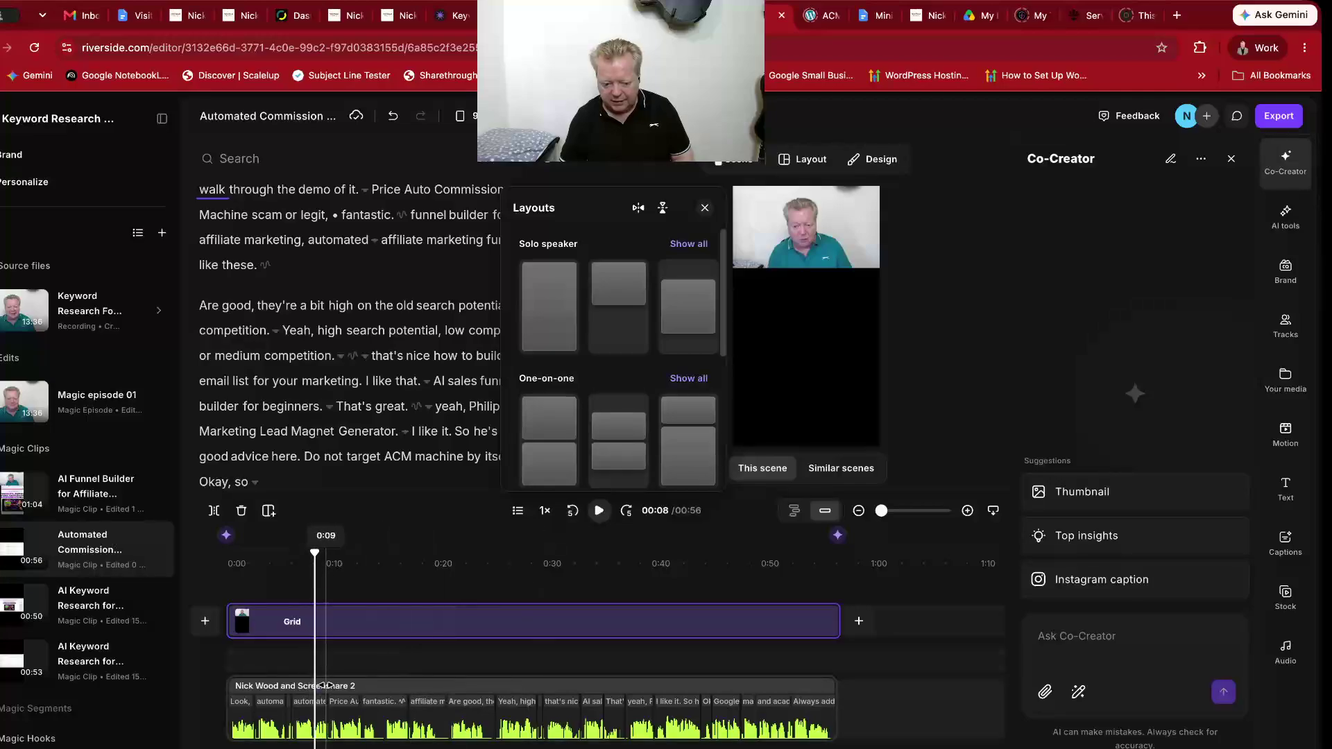
left_click(326, 686)
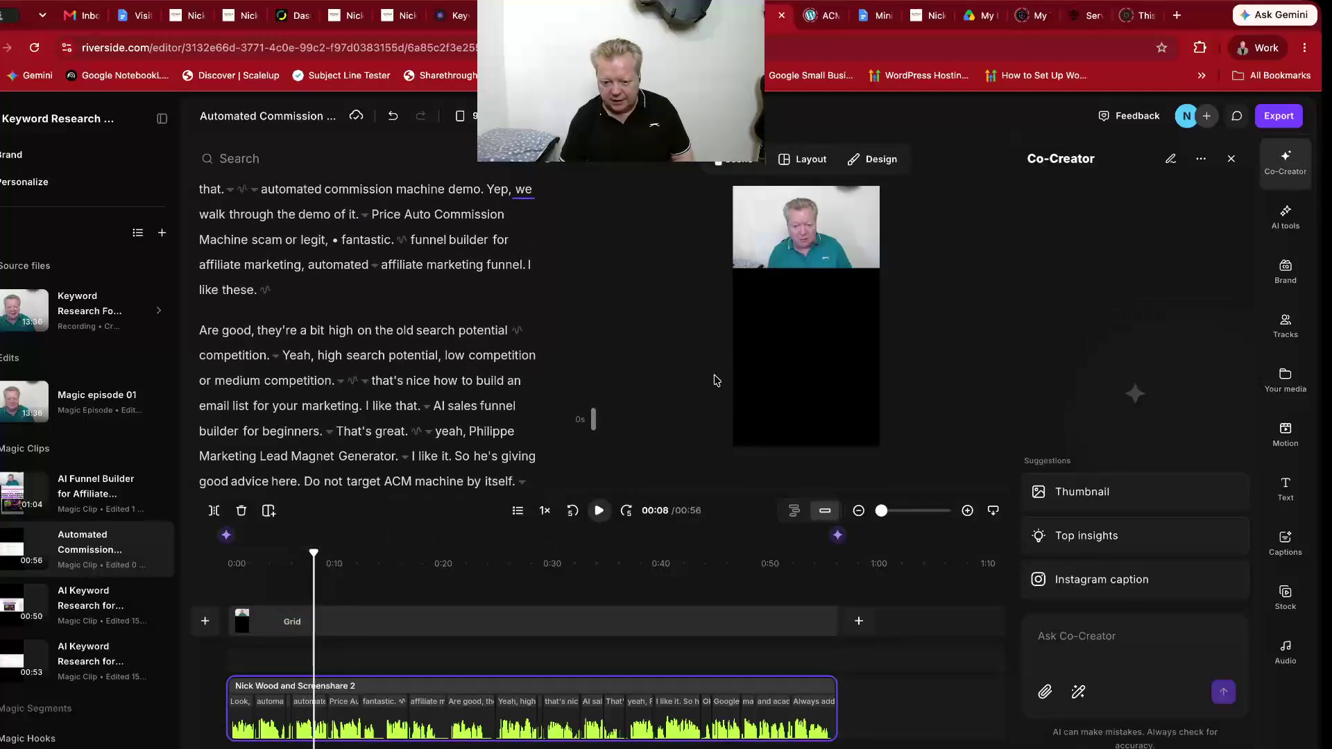
- Assign the first screenshare_hd track to the empty lower frame and move it down to fill the area beneath the webcam
left_click(784, 352)
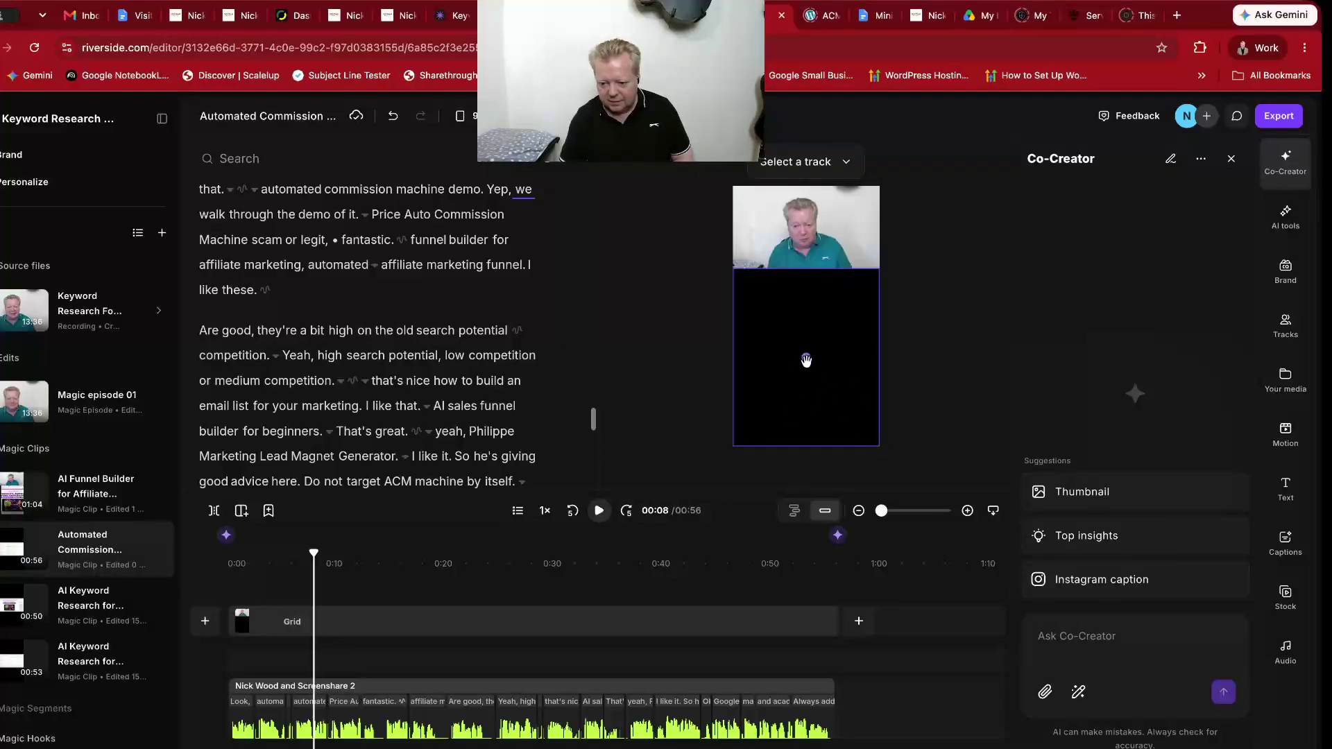
left_click_drag(805, 358, 751, 404)
left_click(847, 166)
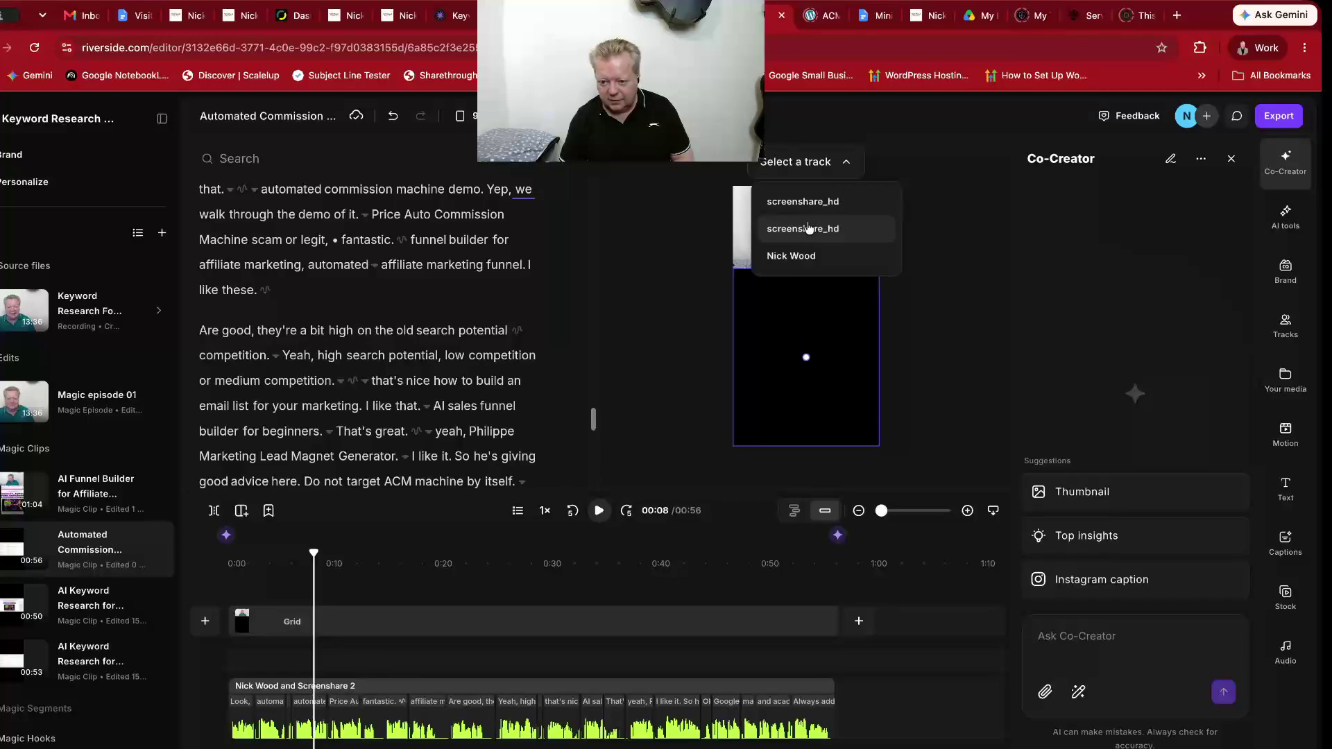
left_click(803, 201)
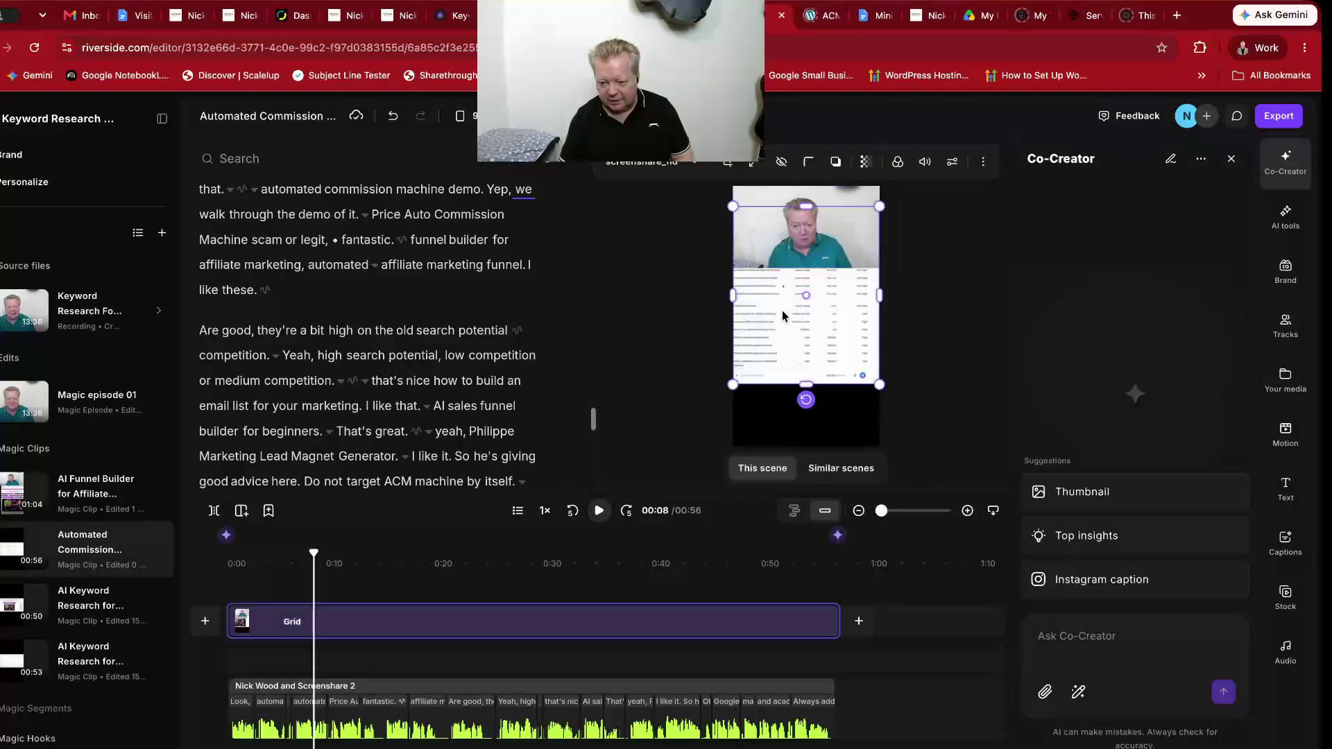
left_click_drag(783, 316, 785, 371)
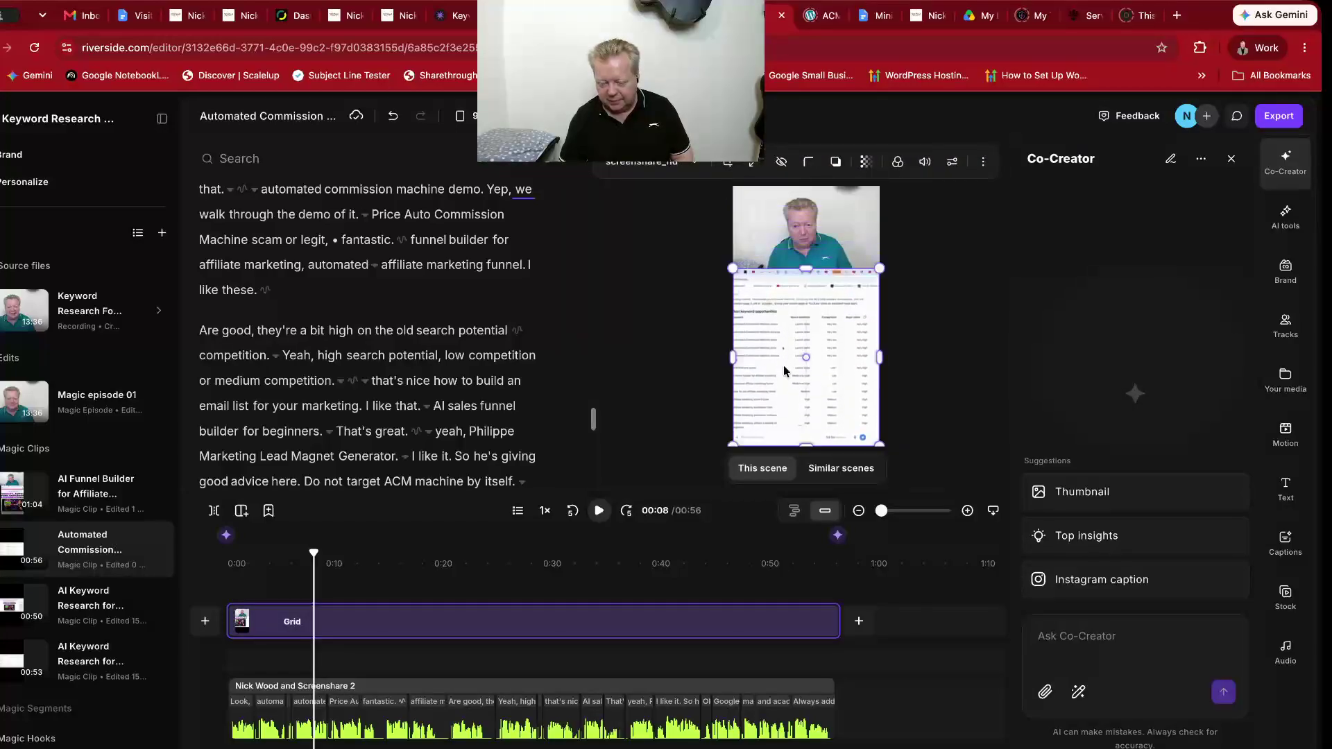
left_click(940, 300)
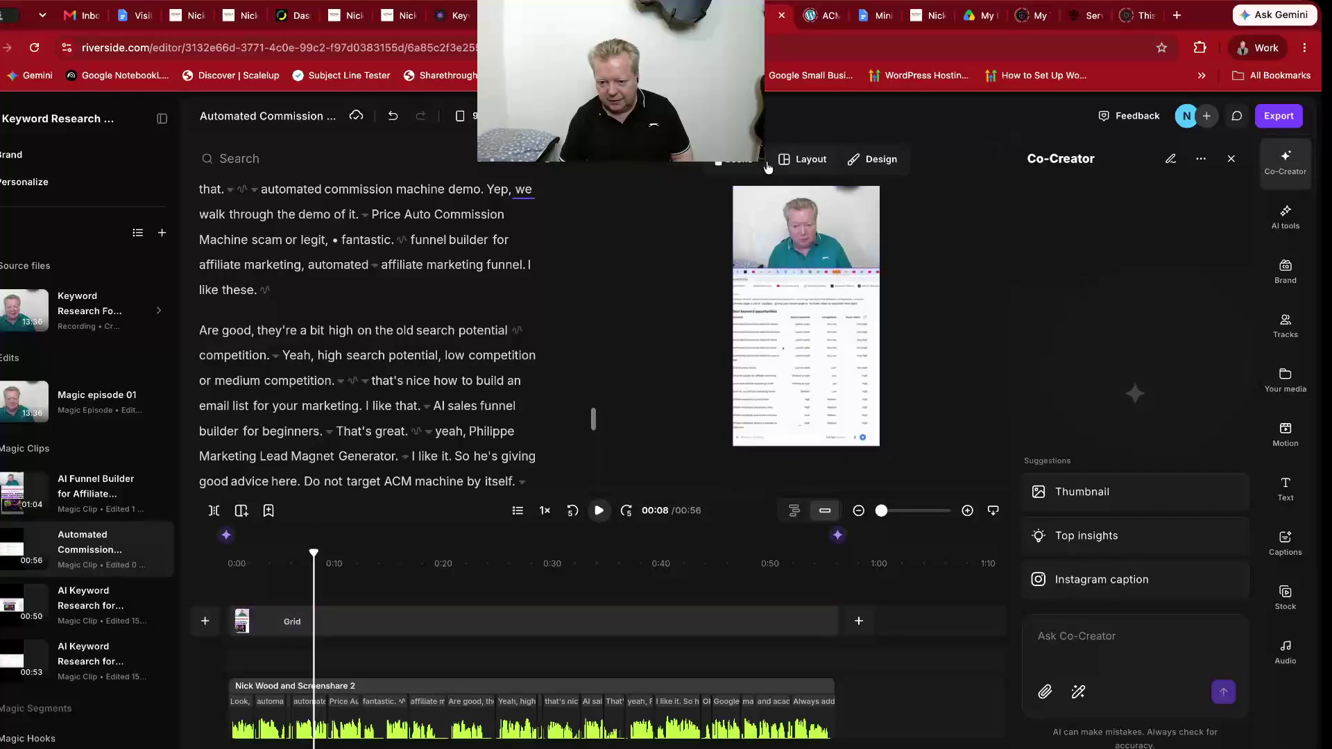
left_click(798, 161)
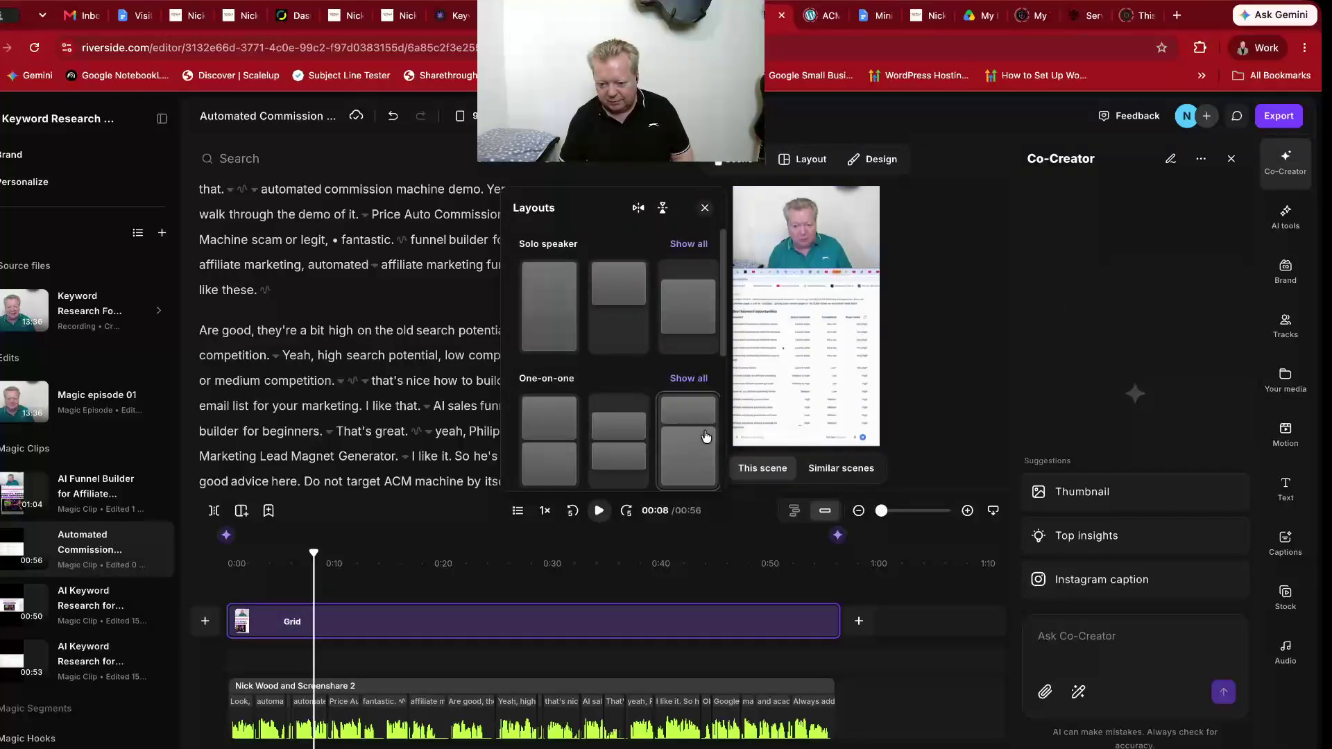
key("Escape")
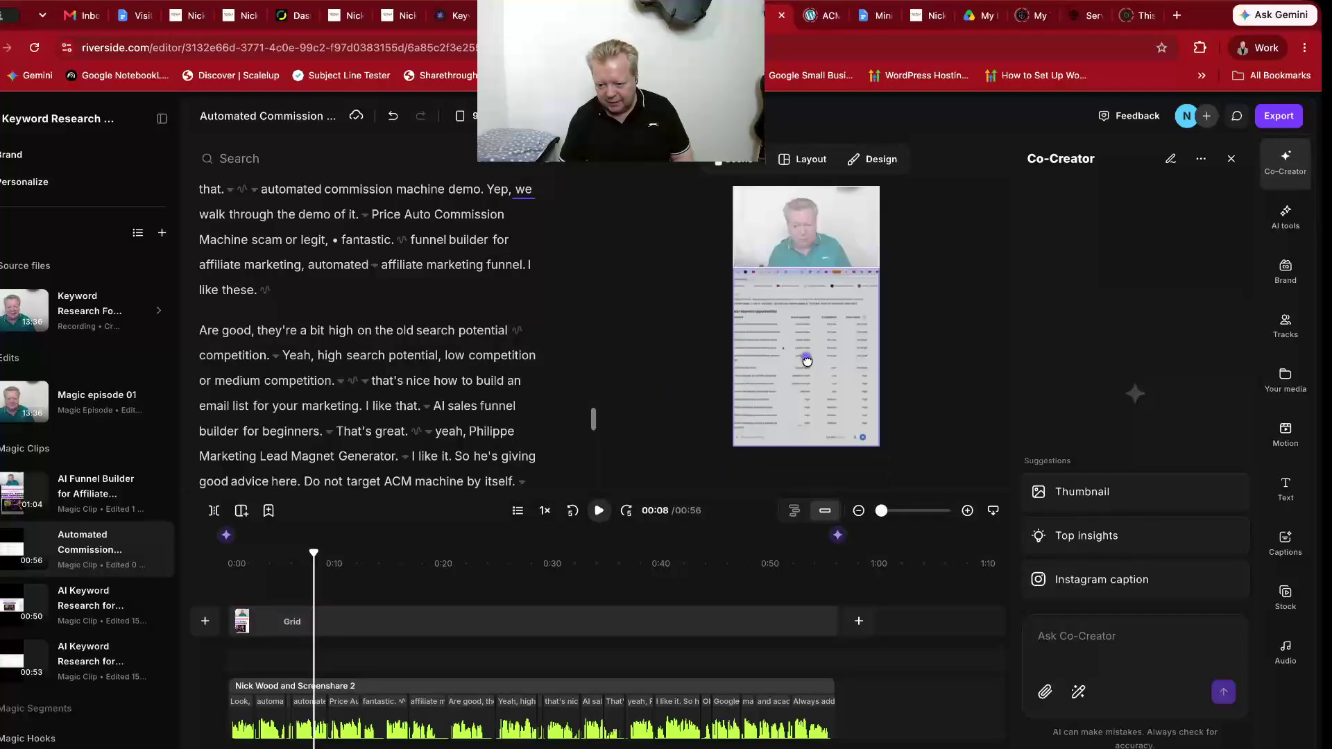
left_click(807, 358)
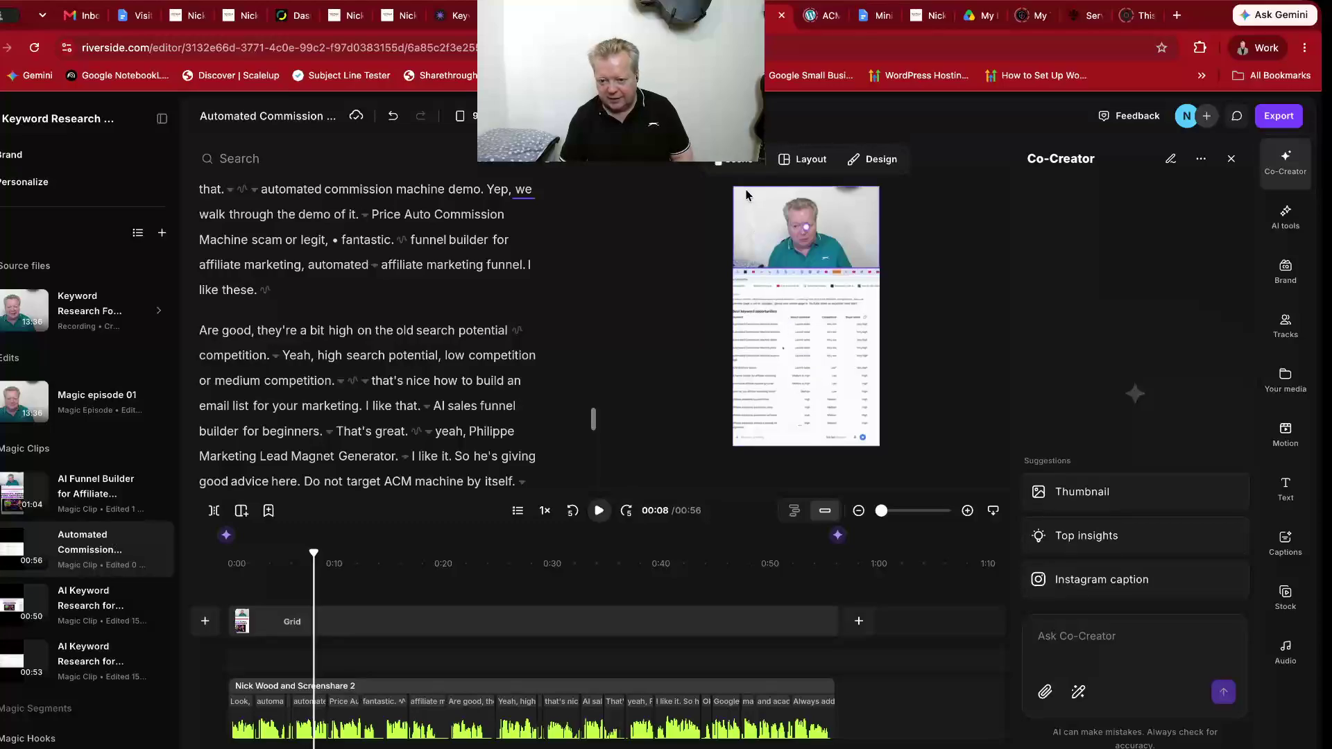
left_click(740, 167)
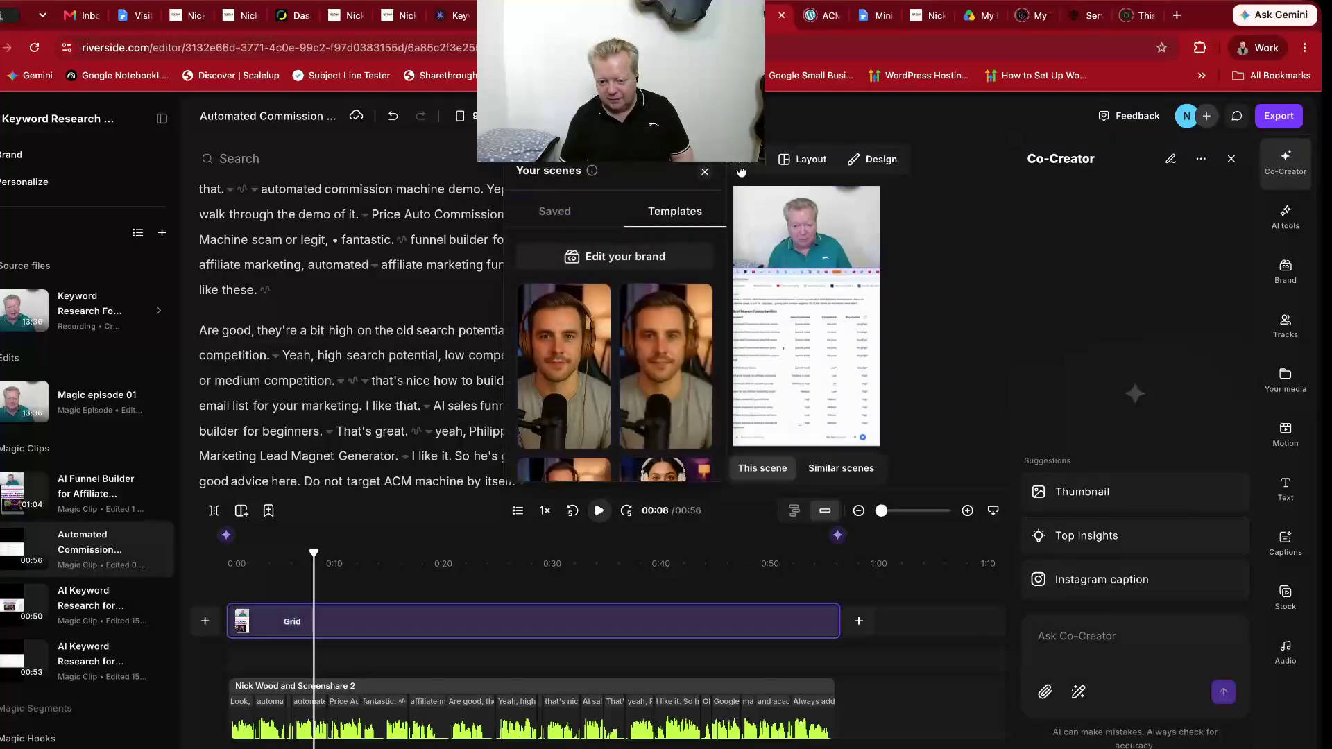
left_click(704, 173)
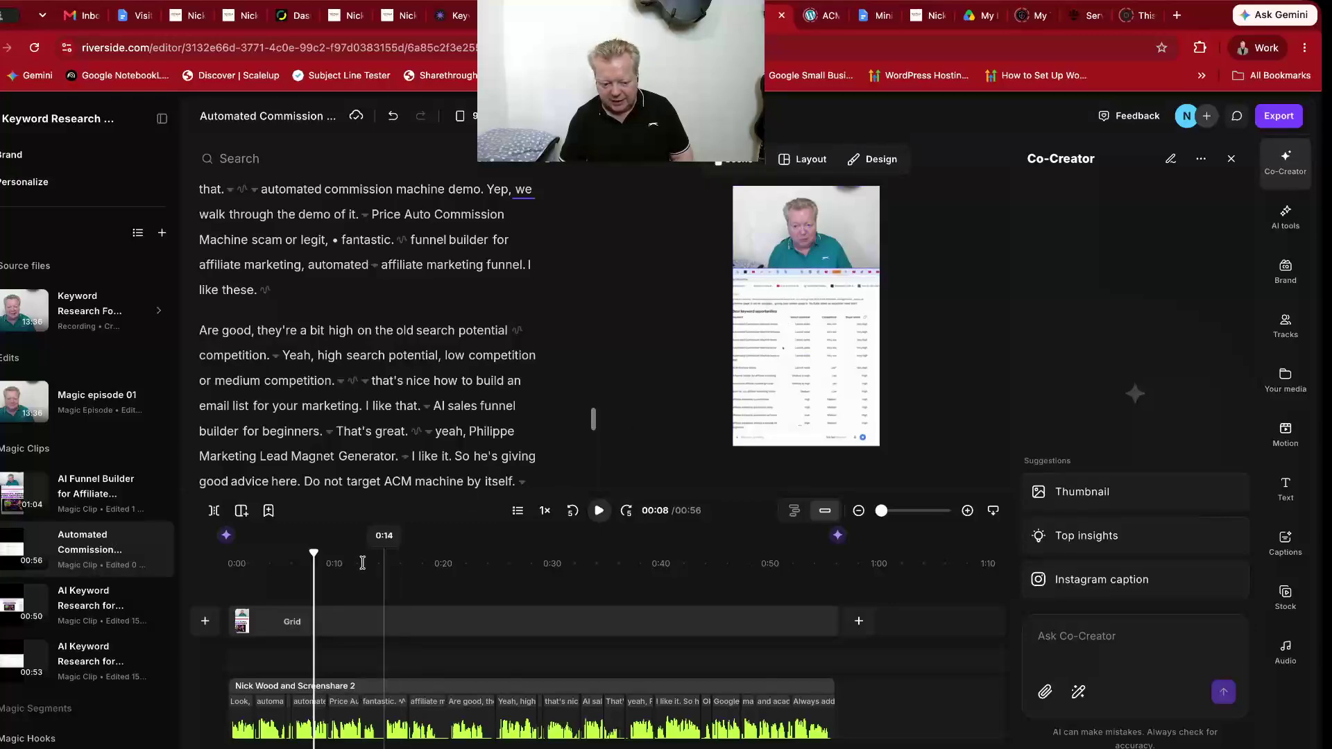
- Shift the screenshare content rightwards within its lower frame to show more of its left side, previewing playback before and after
left_click(599, 512)
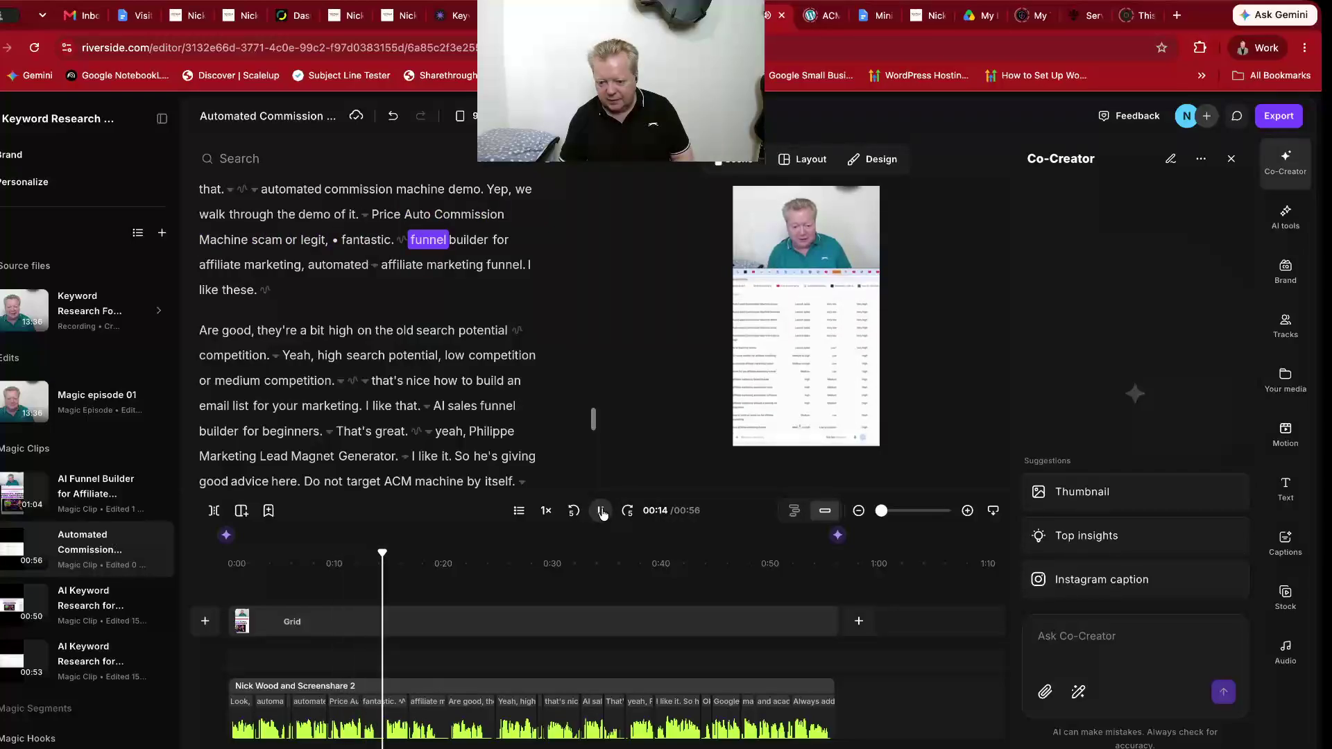
left_click(601, 512)
left_click(748, 437)
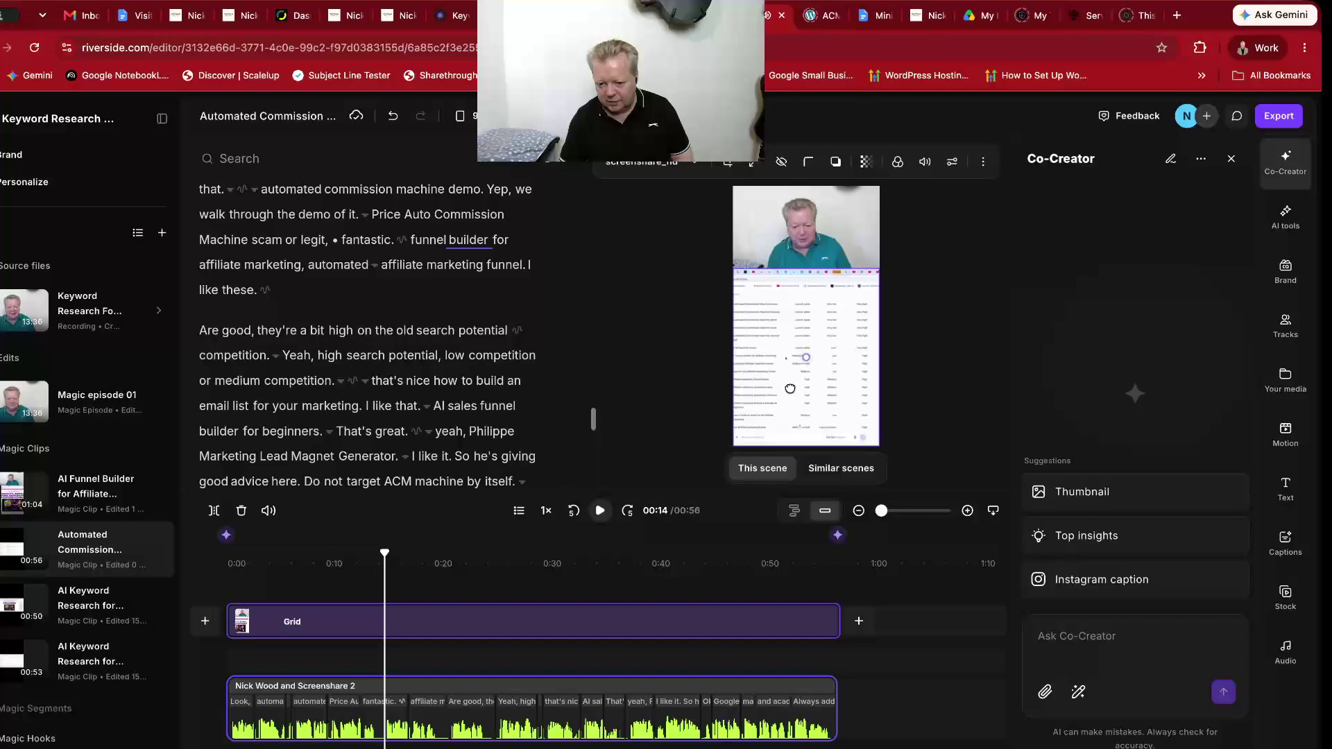
left_click_drag(789, 387, 733, 360)
left_click(682, 377)
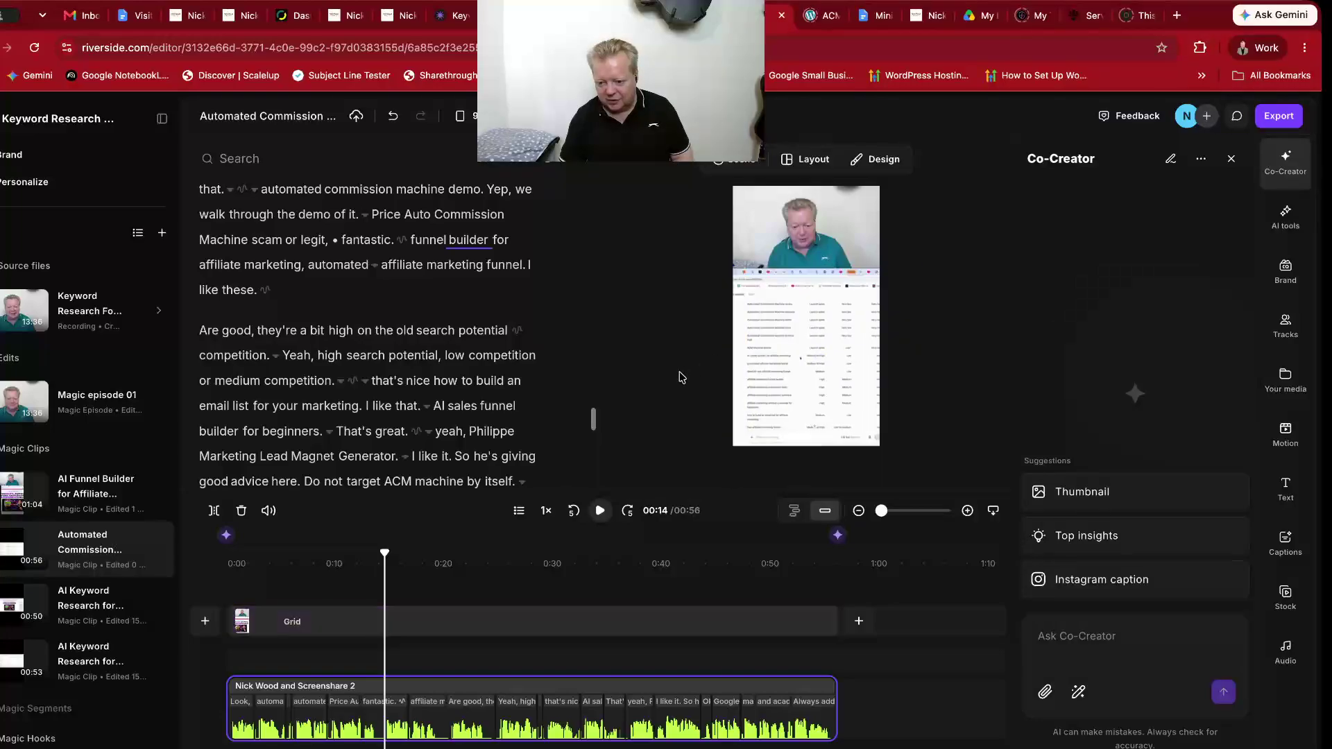
left_click(600, 511)
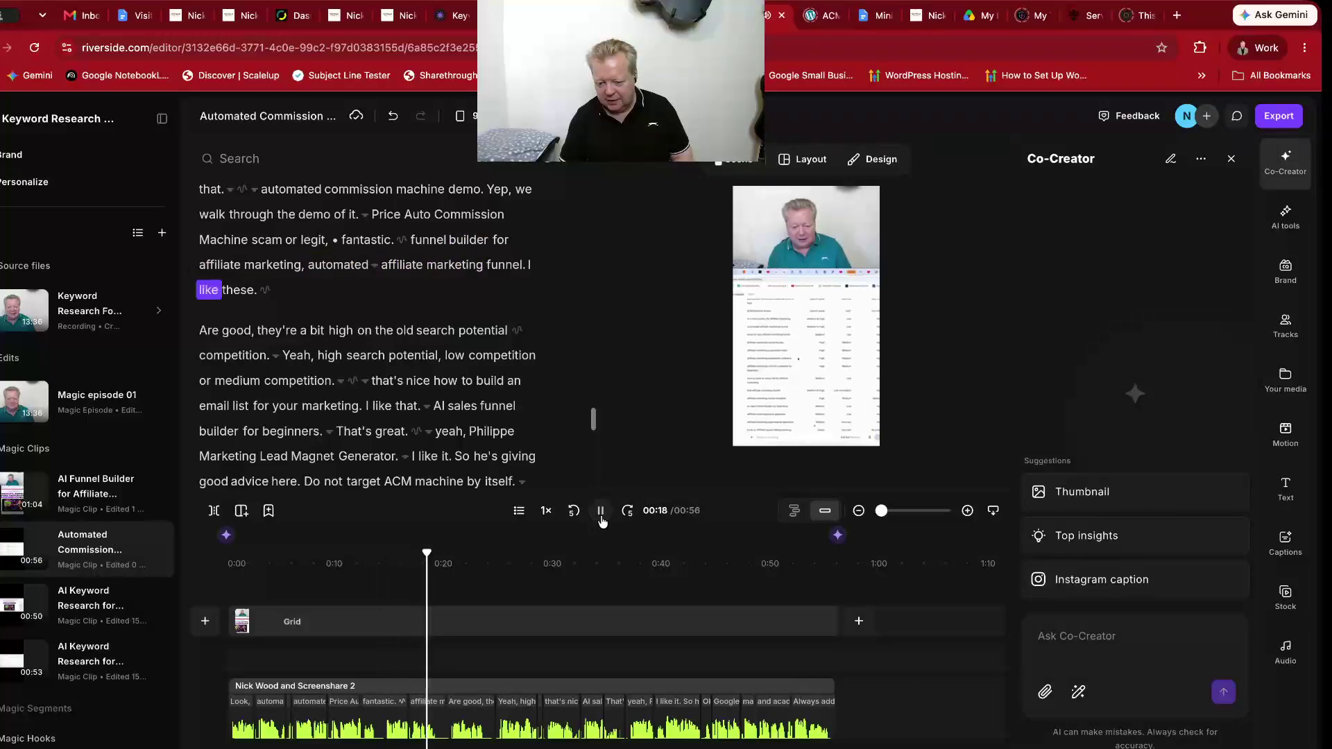
- Stop the preview and add captions to the clip using the bold white uppercase preset with the spoken word highlighted in green
left_click(601, 512)
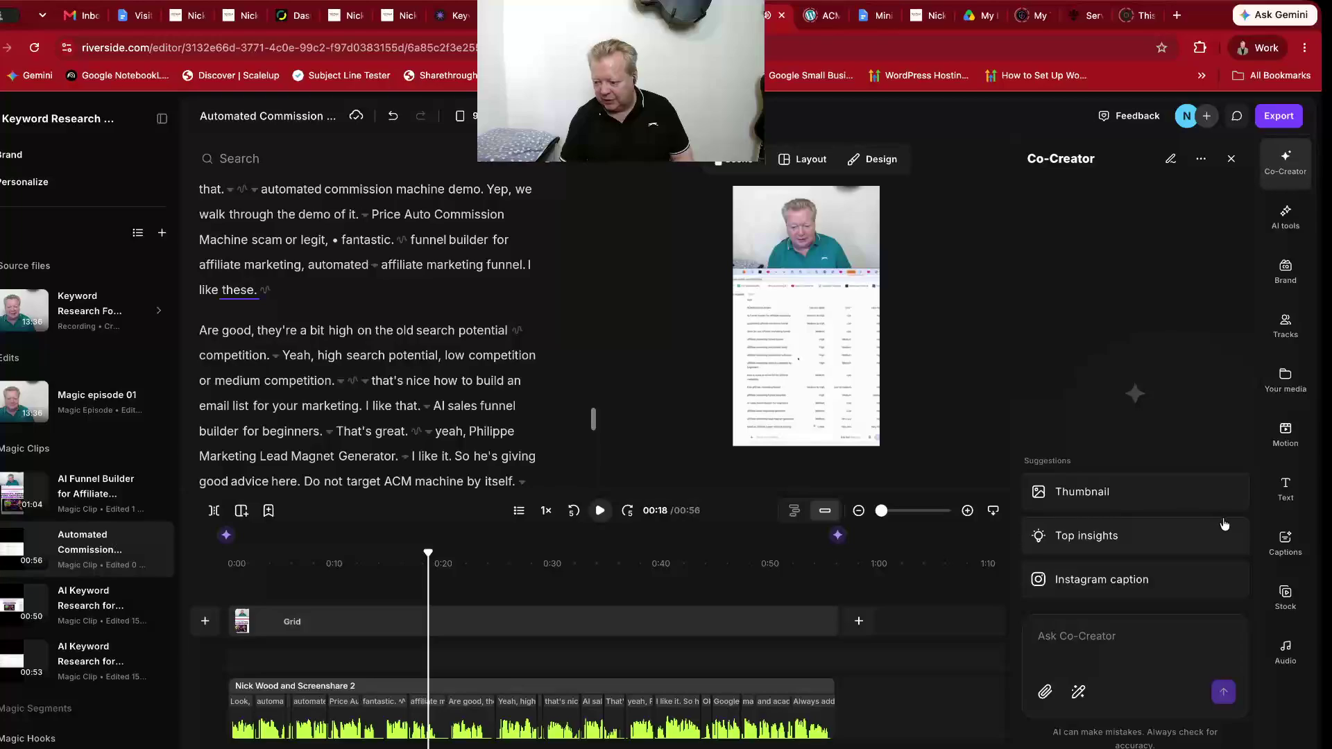
left_click(1284, 548)
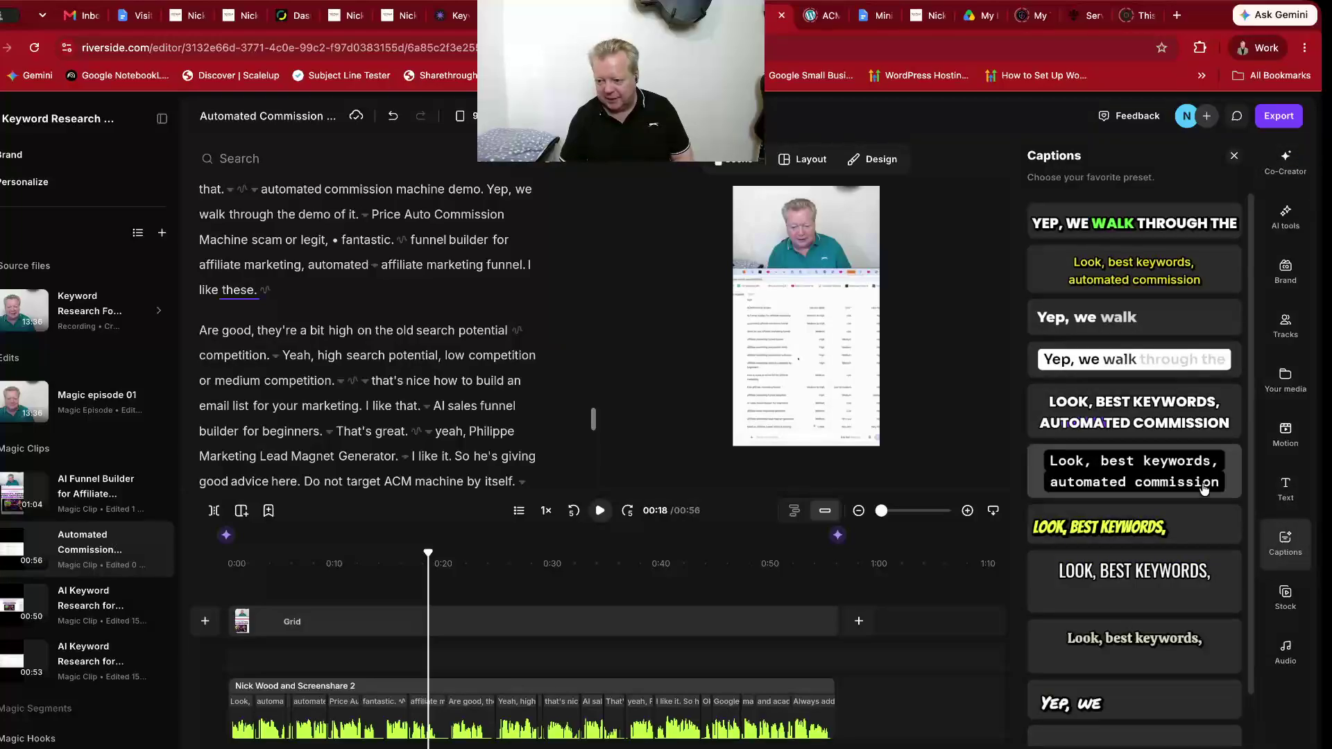
scroll(1131, 486, "down", 3)
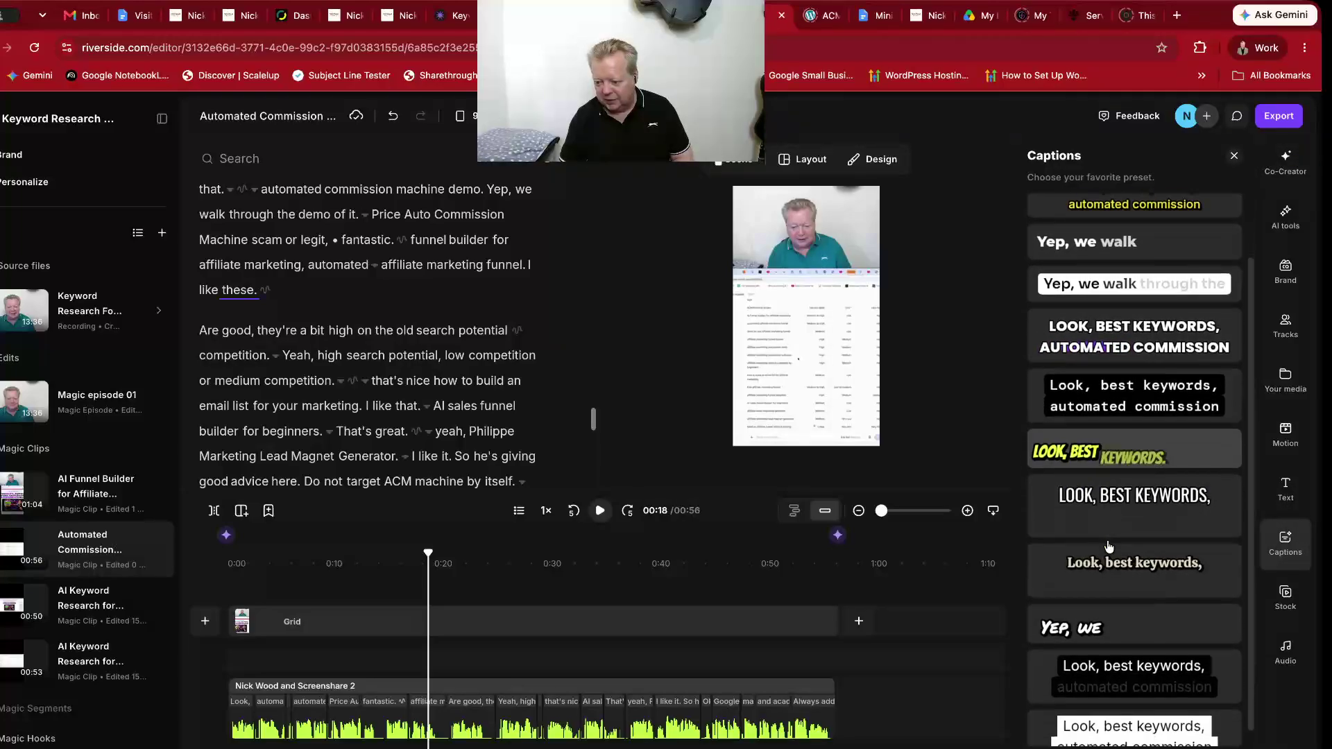
scroll(1124, 555, "up", 3)
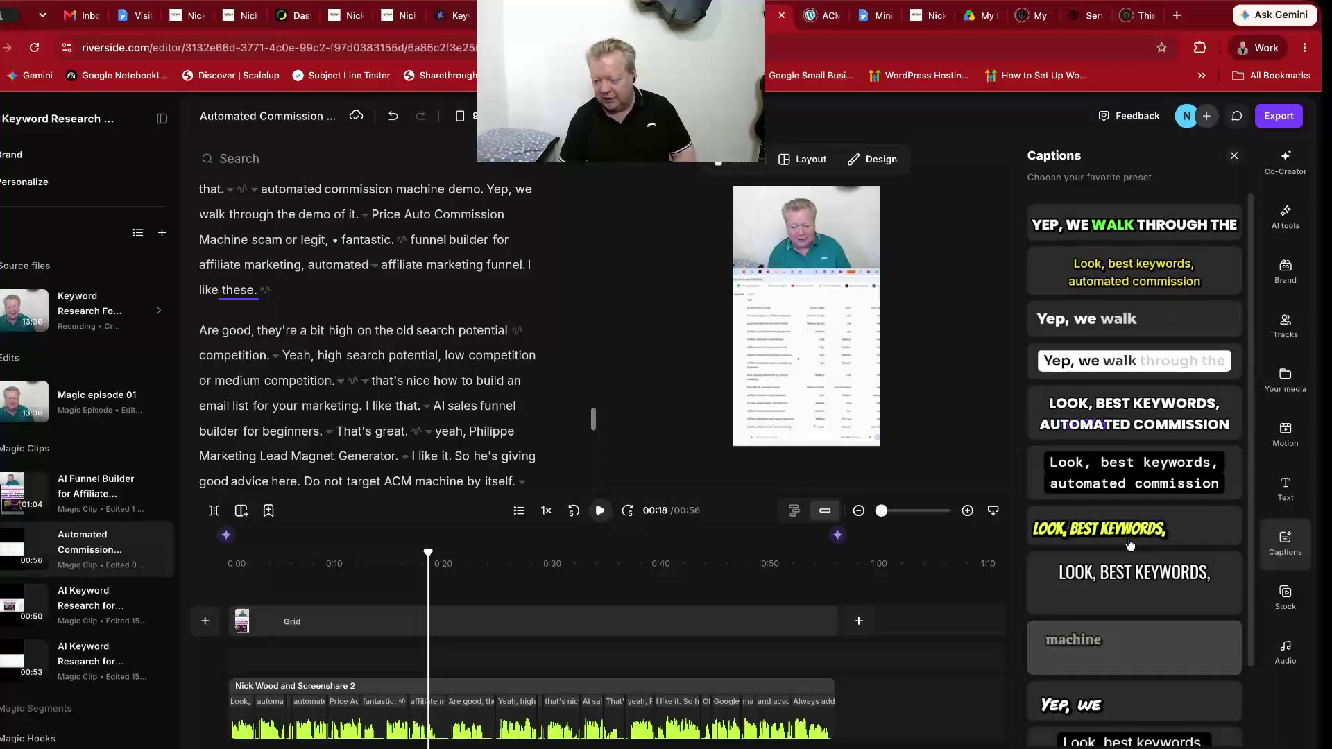
left_click(1115, 212)
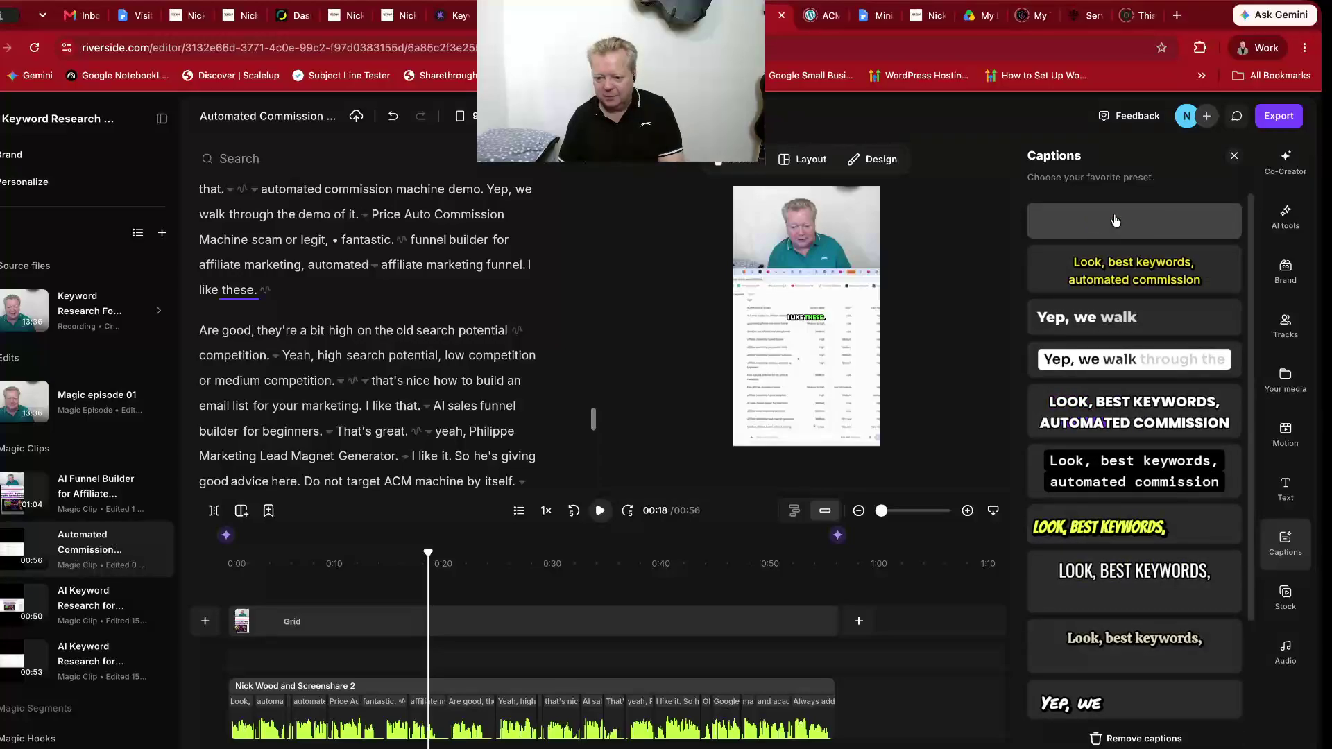
- Move the captions onto the boundary between webcam and screenshare, widen their box to the full frame width, and preview the result
left_click_drag(809, 319, 722, 257)
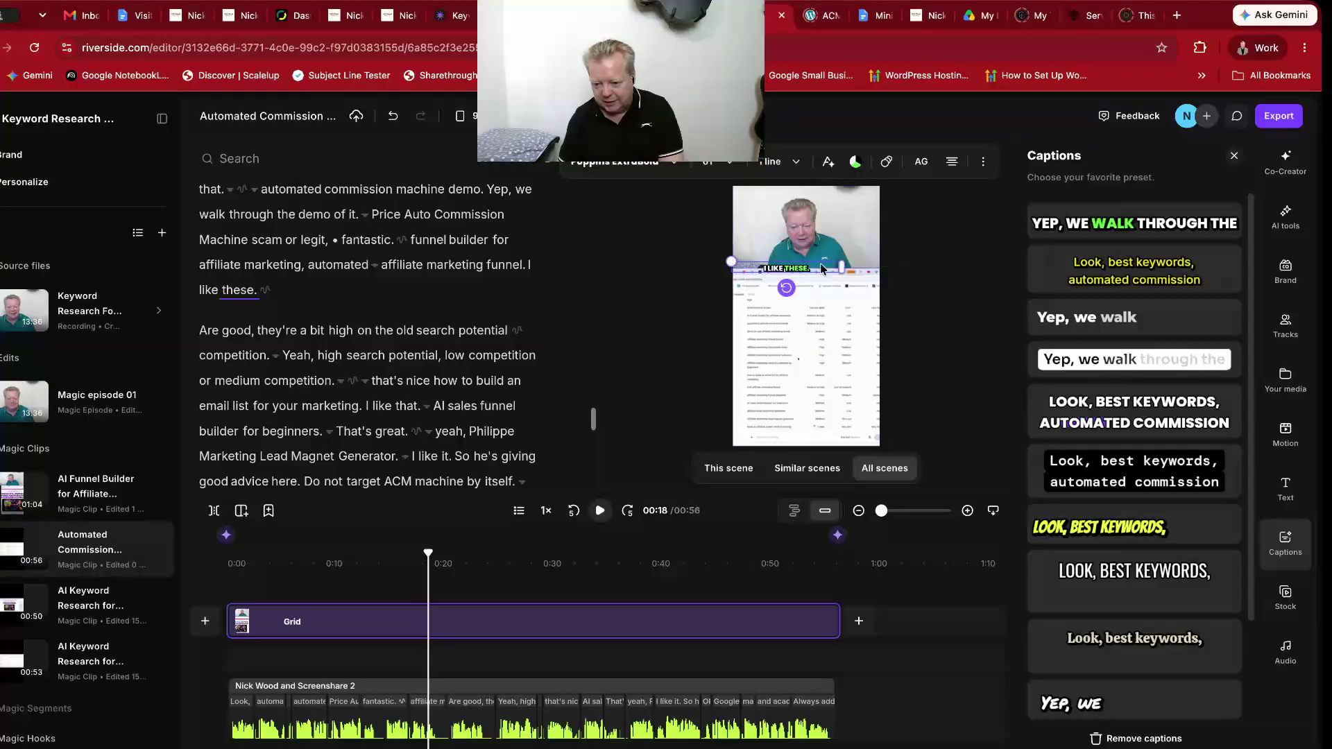
left_click_drag(839, 268, 878, 267)
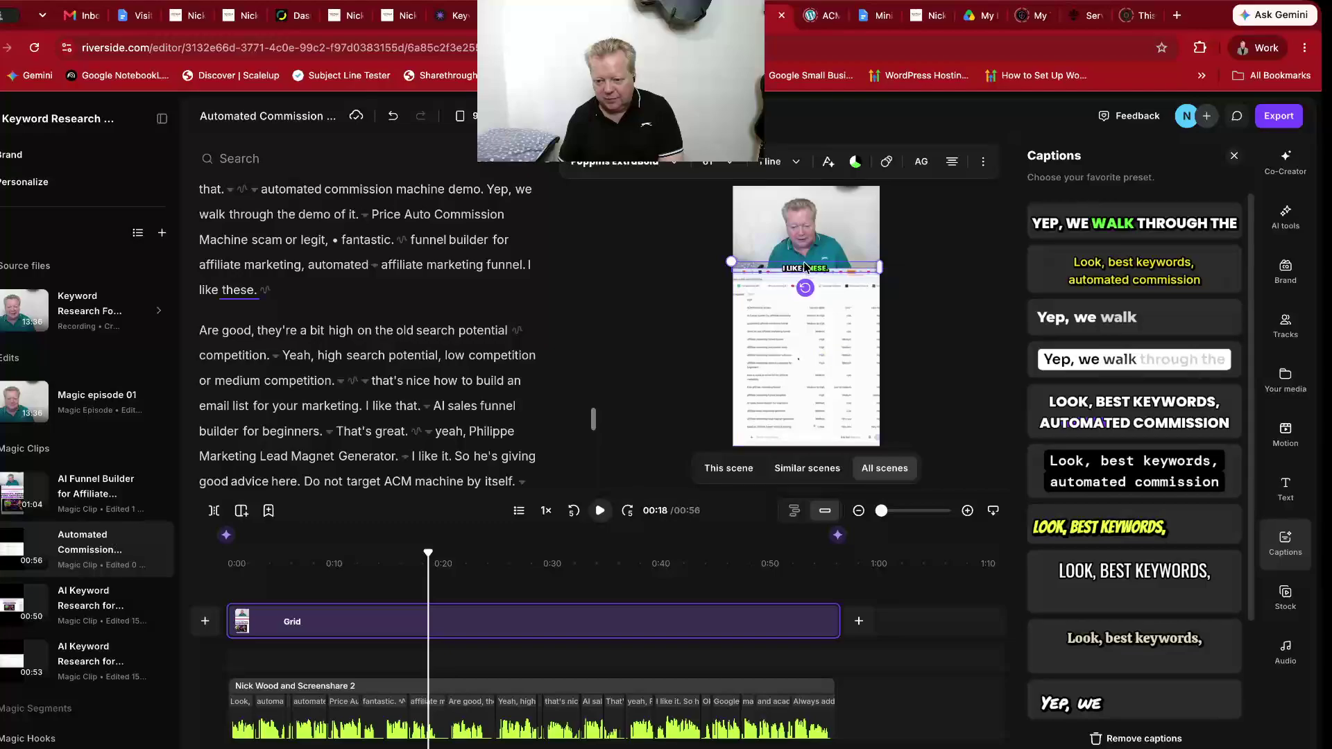
left_click(915, 243)
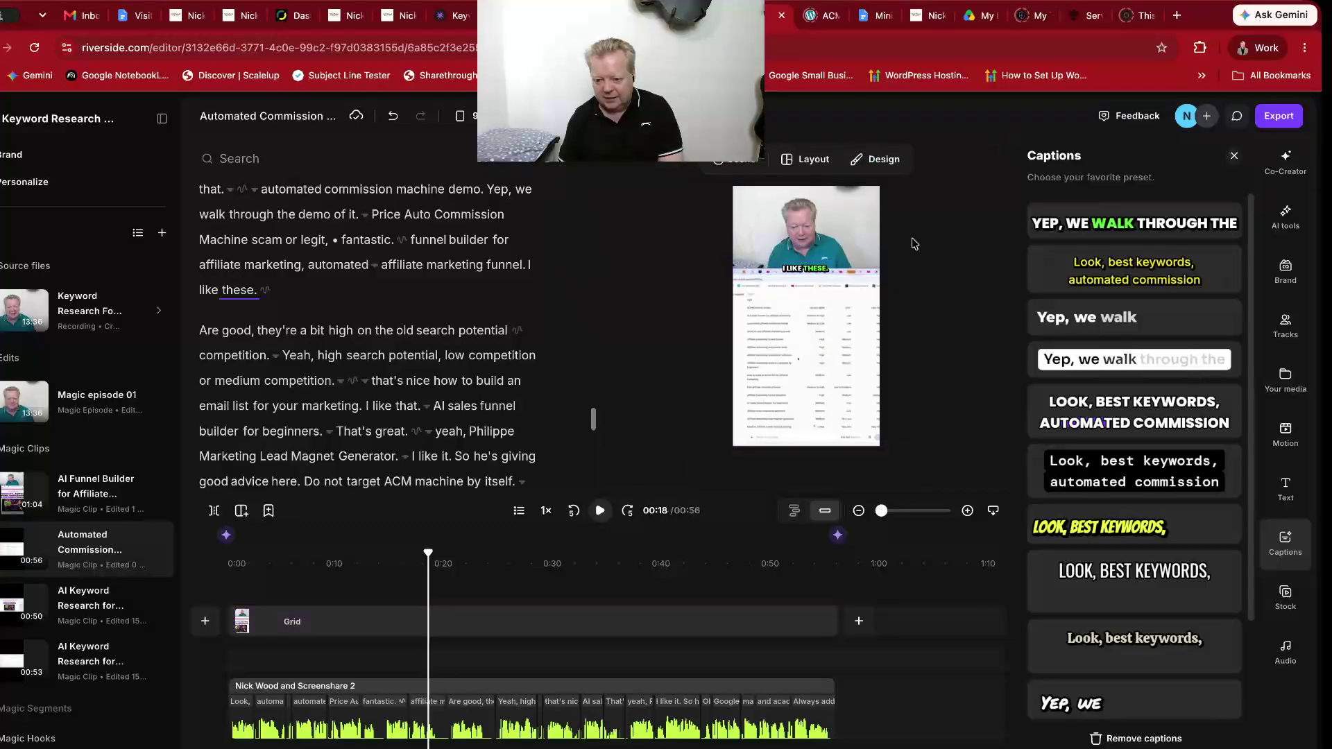
left_click(600, 510)
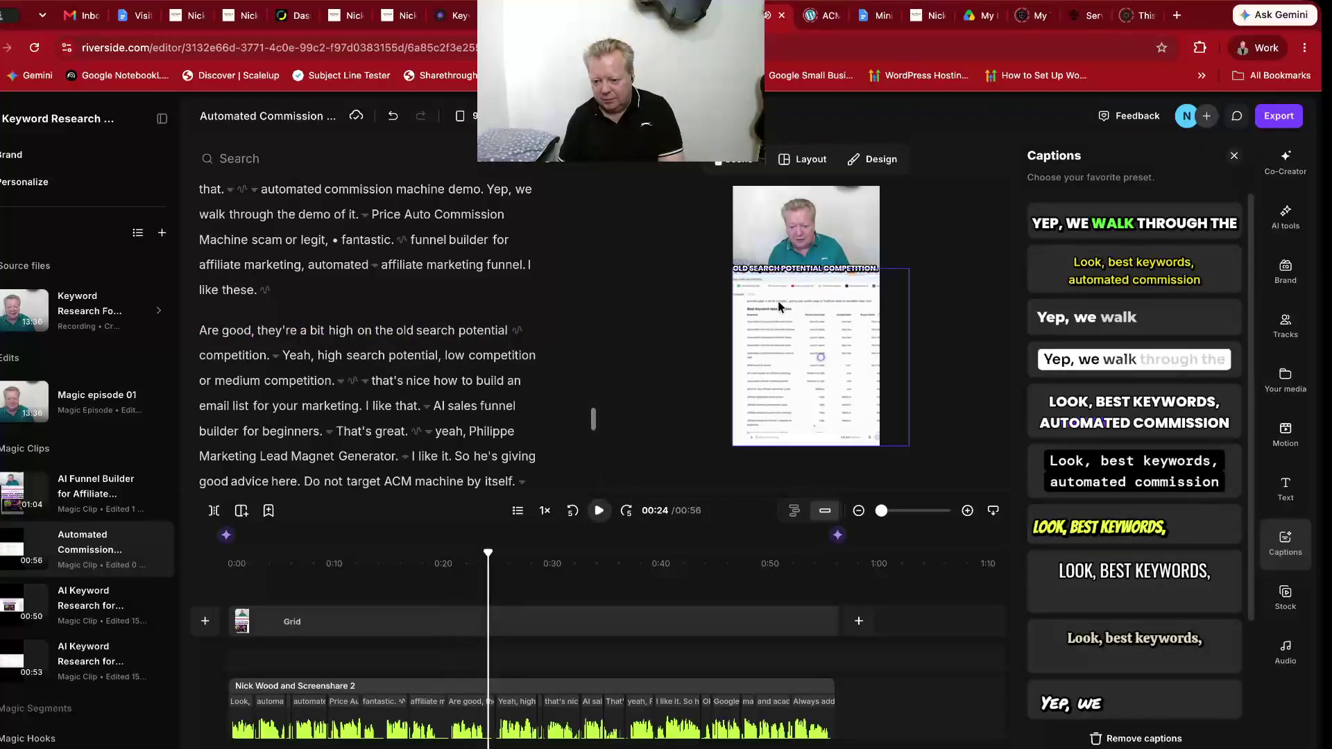
- Shrink the caption text slightly so long lines fit within the frame, keeping it centred on the boundary, and preview the playback
left_click(755, 270)
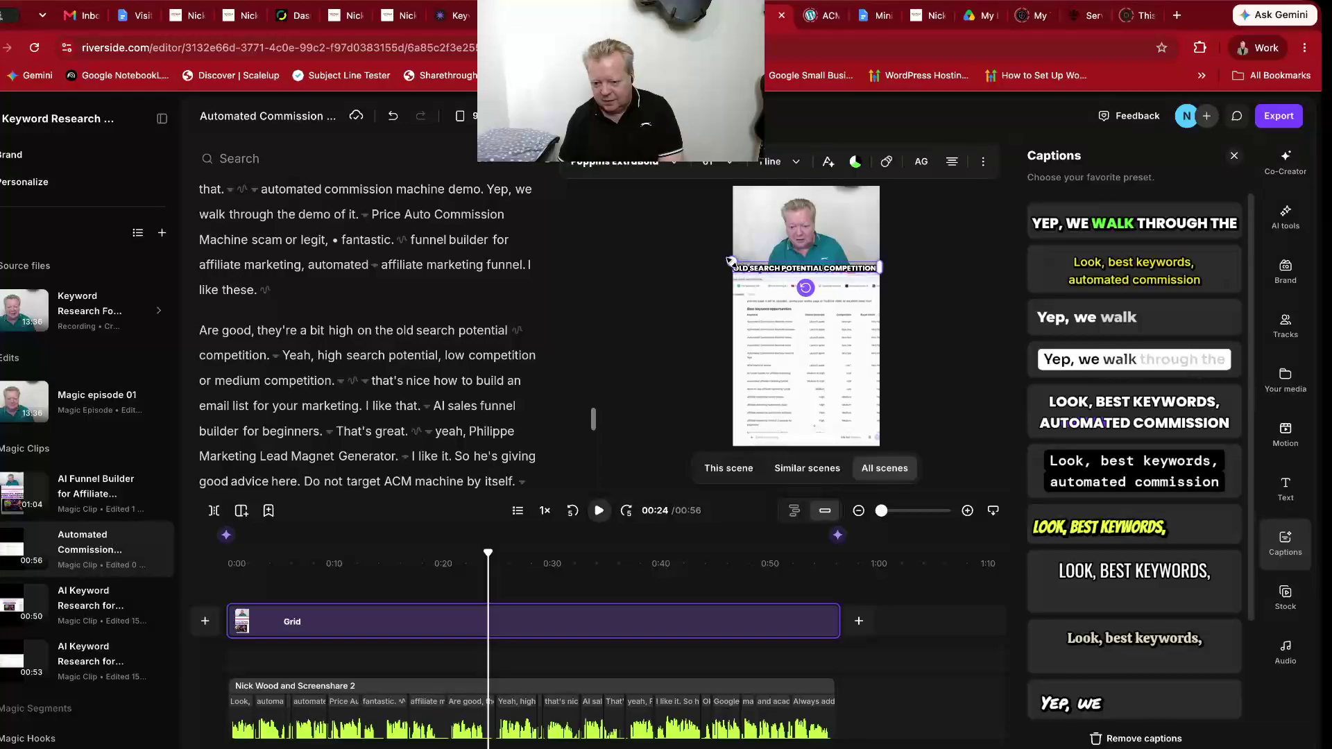
left_click_drag(745, 267, 807, 270)
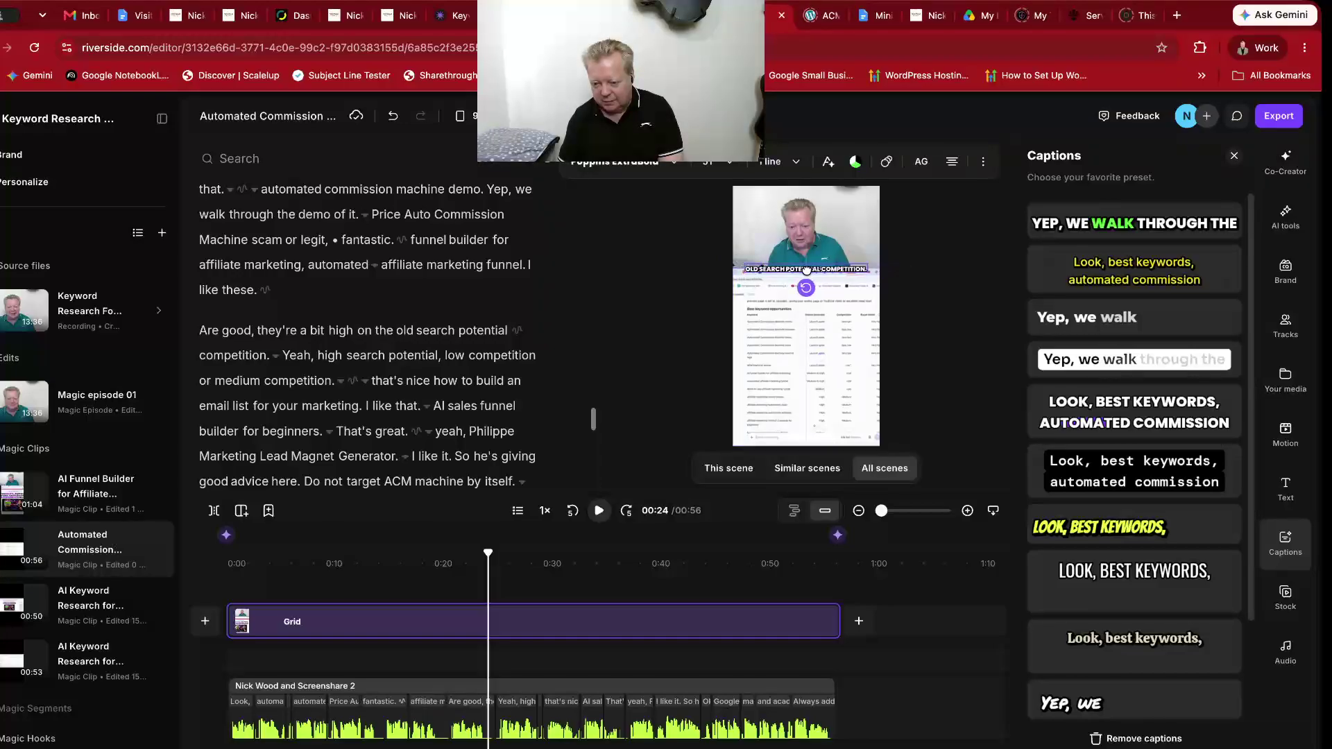
left_click(917, 273)
left_click(600, 519)
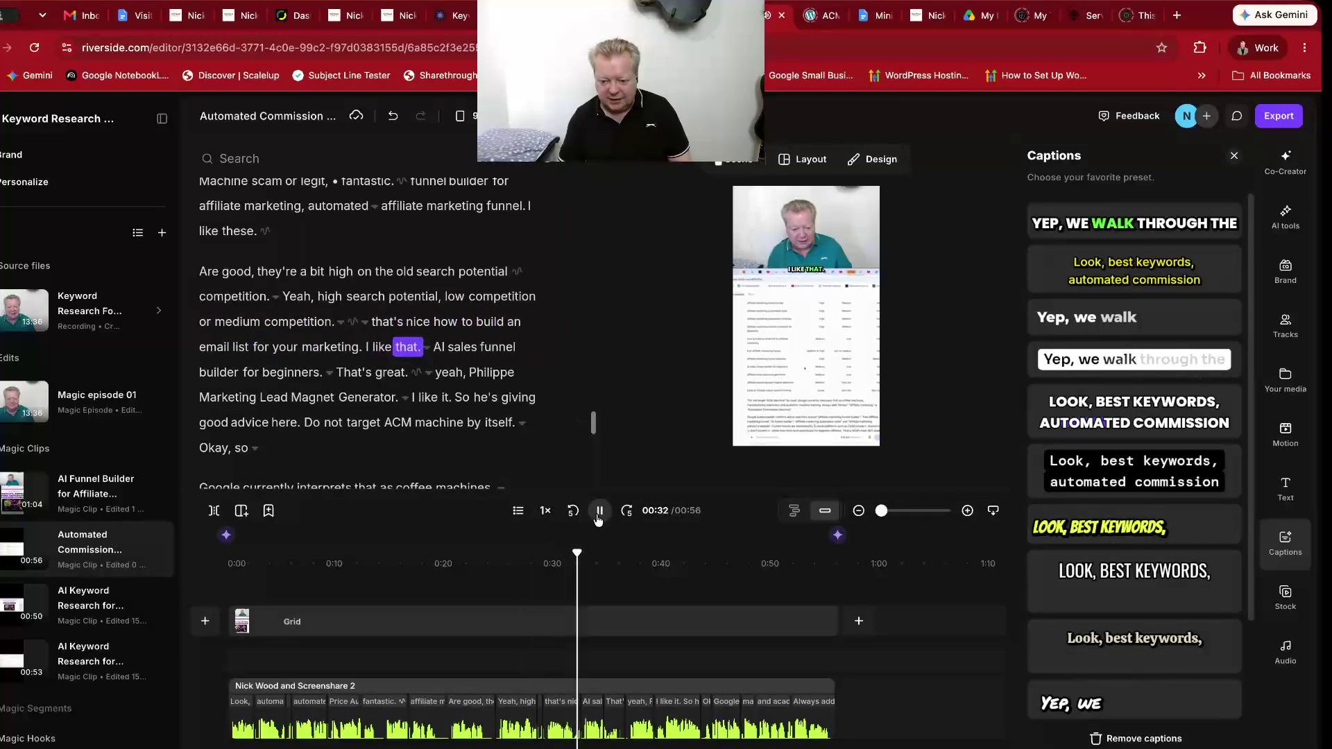
left_click(599, 514)
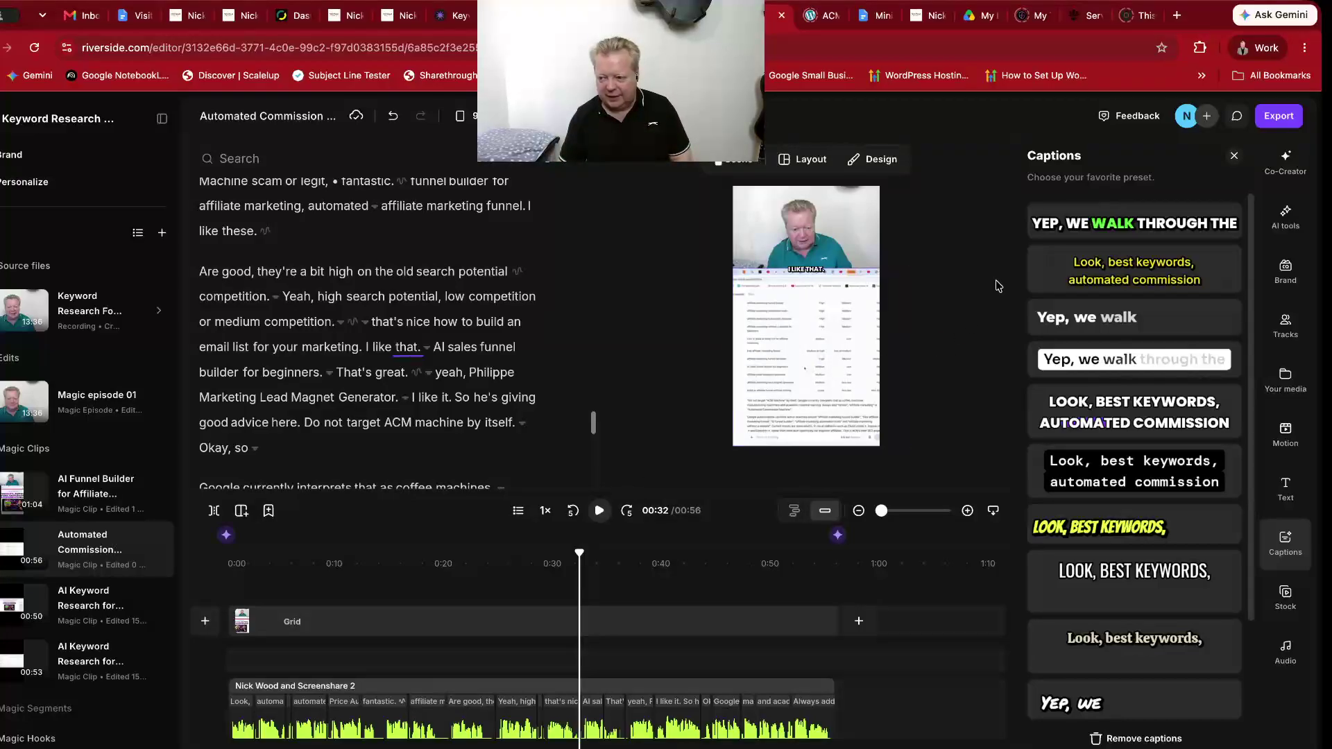
- Download the finished clip as a 1080p HD video with the watermark removed
left_click(1281, 118)
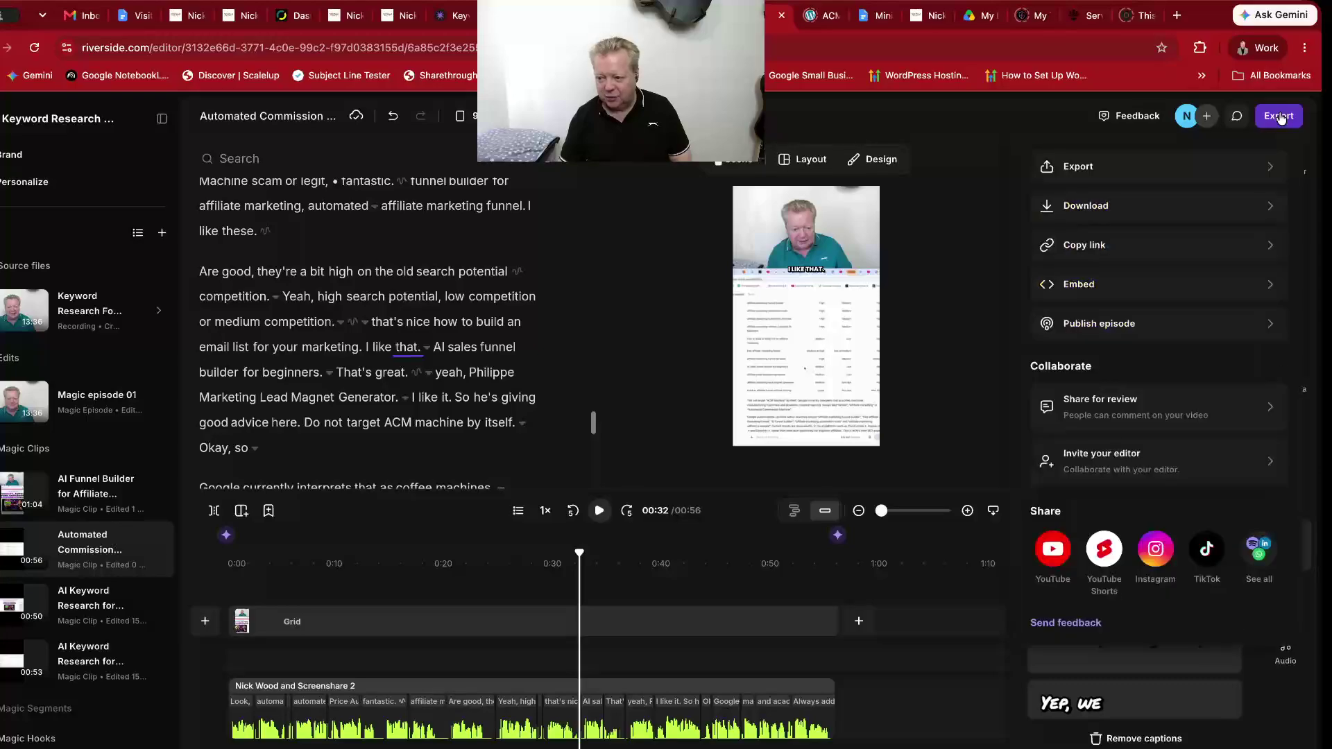
left_click(1115, 207)
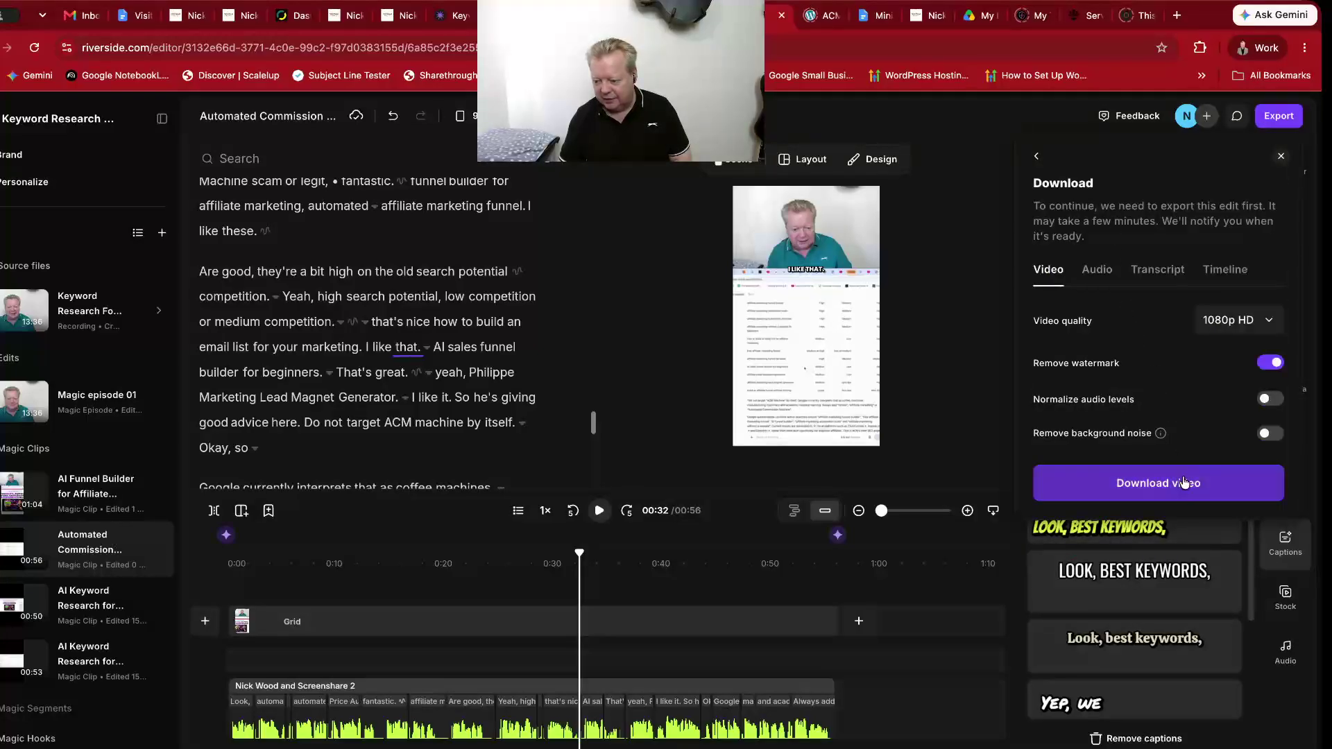
left_click(1184, 480)
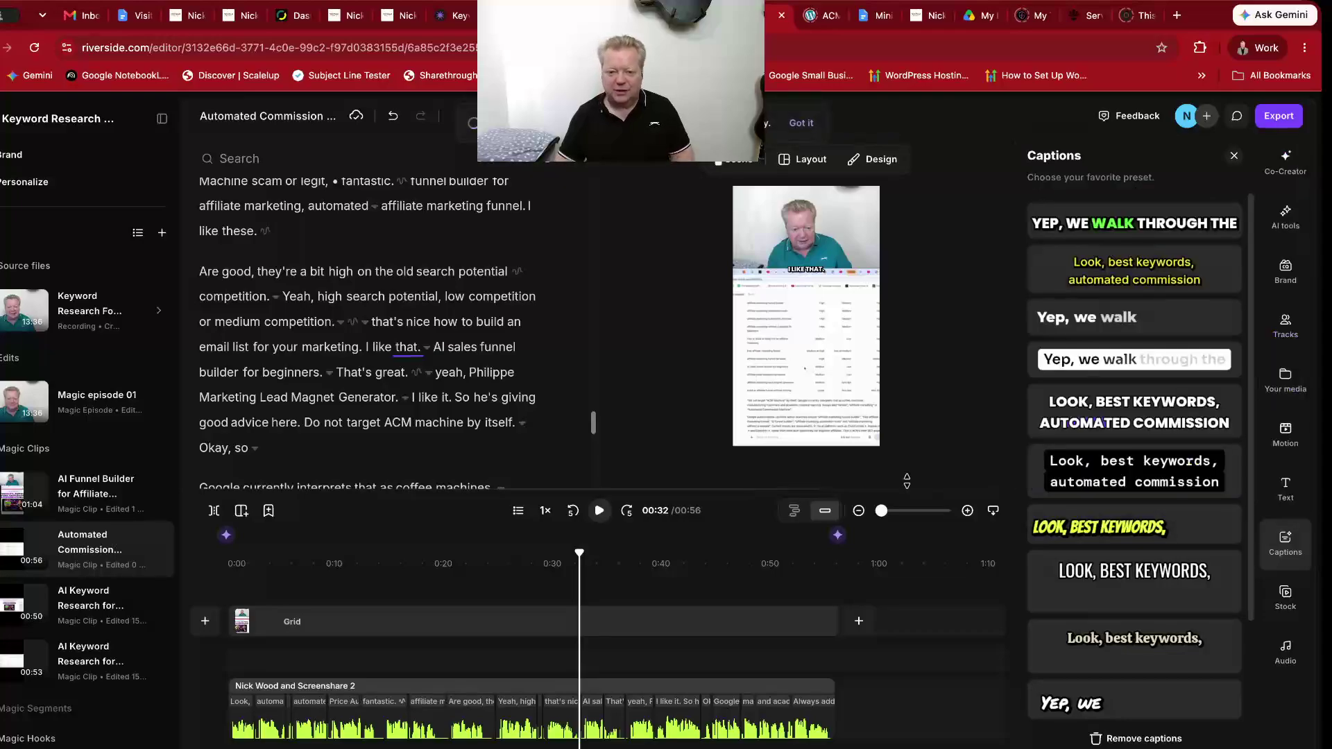